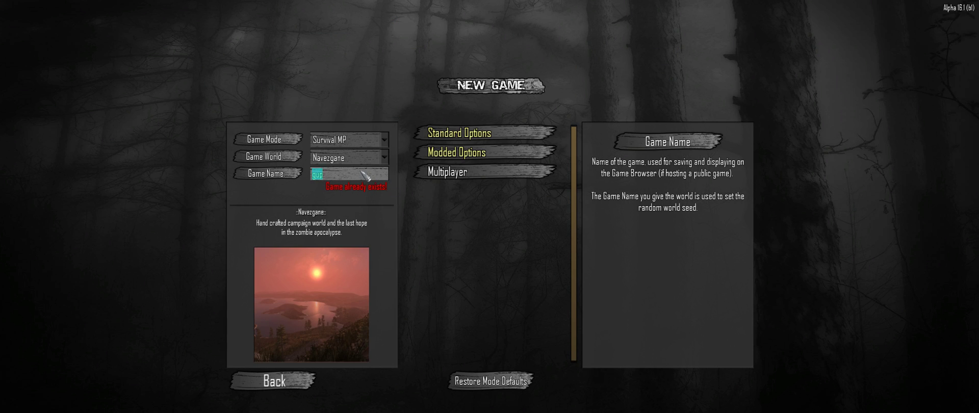
Name the new Navezgane survival game gup2, start it and dismiss the opening quest letter
{"action": "type", "text": "2"}
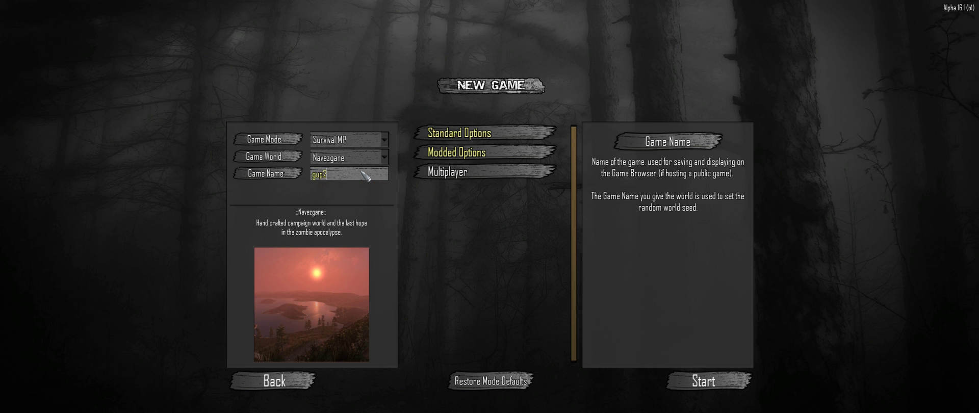
{"action": "left_click", "coordinate": [703, 382]}
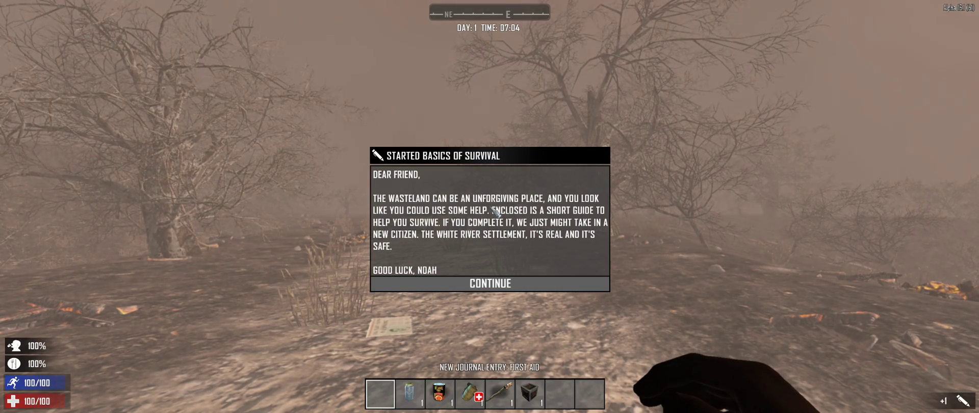
{"action": "key", "text": "F1"}
{"action": "key", "text": "Escape"}
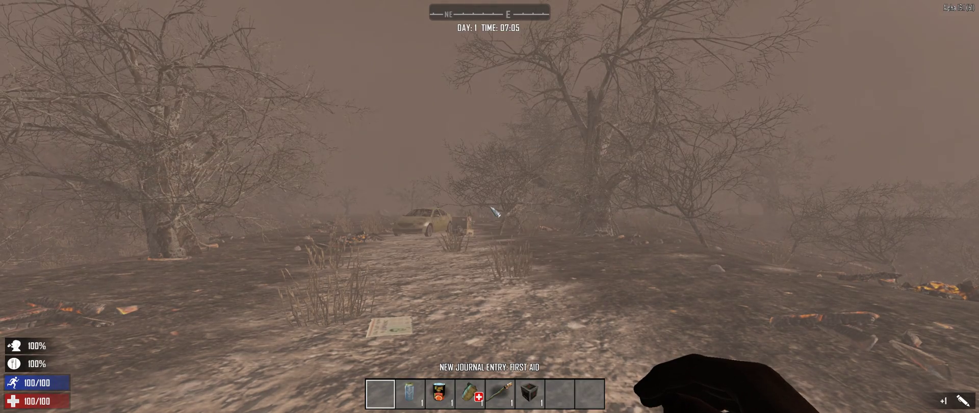
{"action": "key", "text": "F1"}
{"action": "key", "text": "F1"}
{"action": "key", "text": "Escape"}
{"action": "key", "text": "F1"}
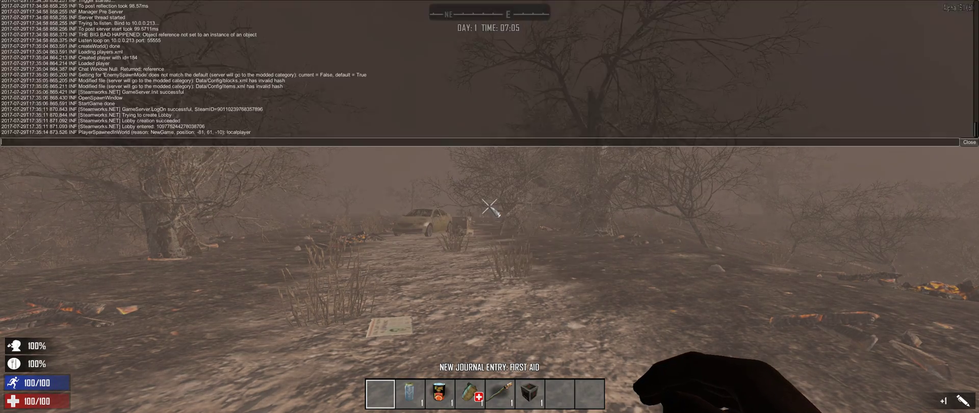
{"action": "key", "text": "F1"}
Teleport north on the world map to about 1484 N 95 W and run across the terrain there
{"action": "key", "text": "m"}
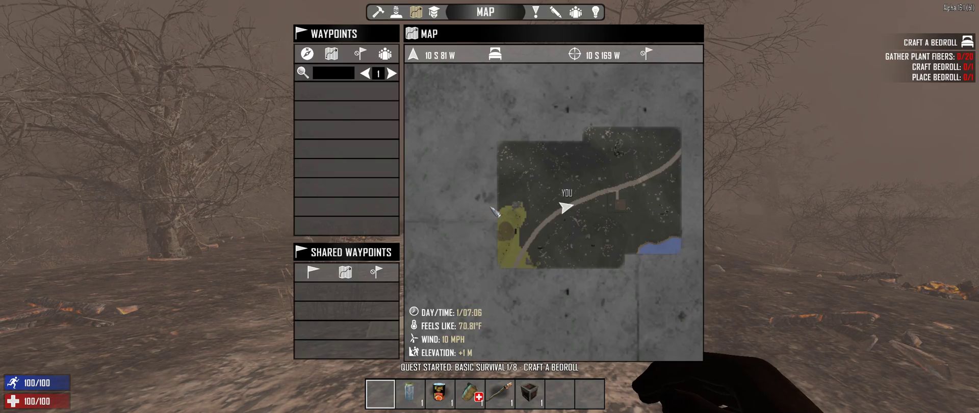
{"action": "scroll", "coordinate": [553, 210], "scroll_direction": "down", "scroll_amount": 3}
{"action": "left_click_drag", "start_coordinate": [577, 205], "coordinate": [551, 325]}
{"action": "left_click_drag", "start_coordinate": [549, 178], "coordinate": [561, 352]}
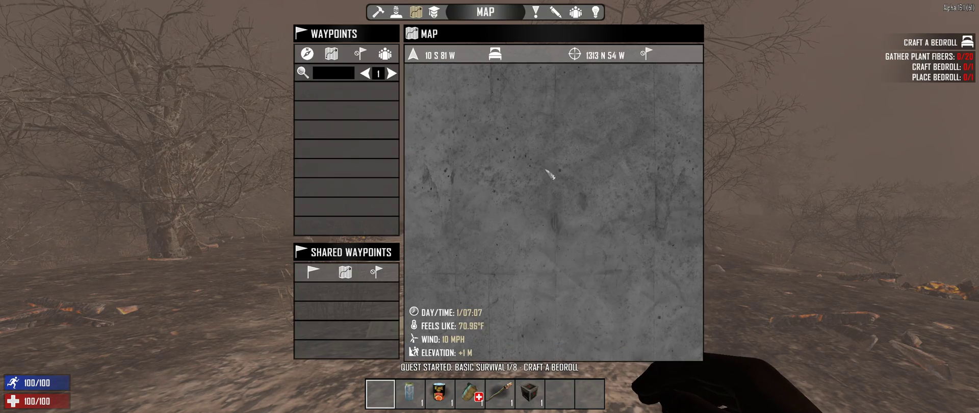
{"action": "right_click", "coordinate": [542, 160], "text": "ctrl"}
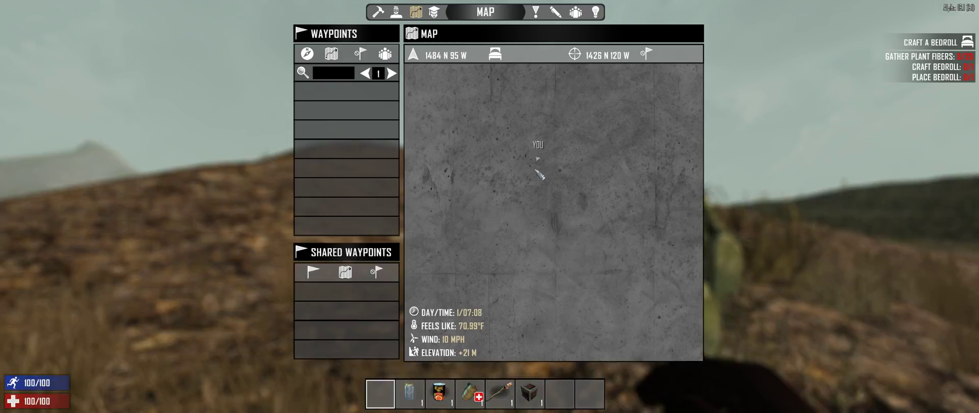
{"action": "key", "text": "m"}
{"action": "key", "text": "shift+w"}
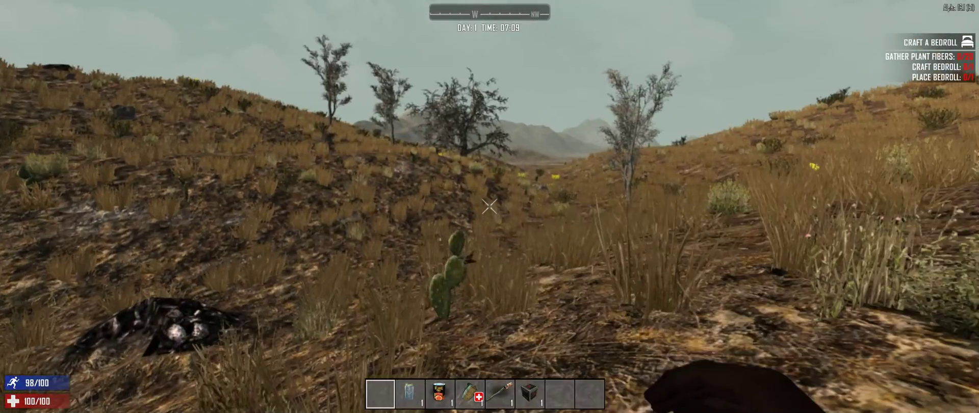
Teleport northwest on the map to about 2066 N 883 W and look around the new spot
{"action": "key", "text": "m"}
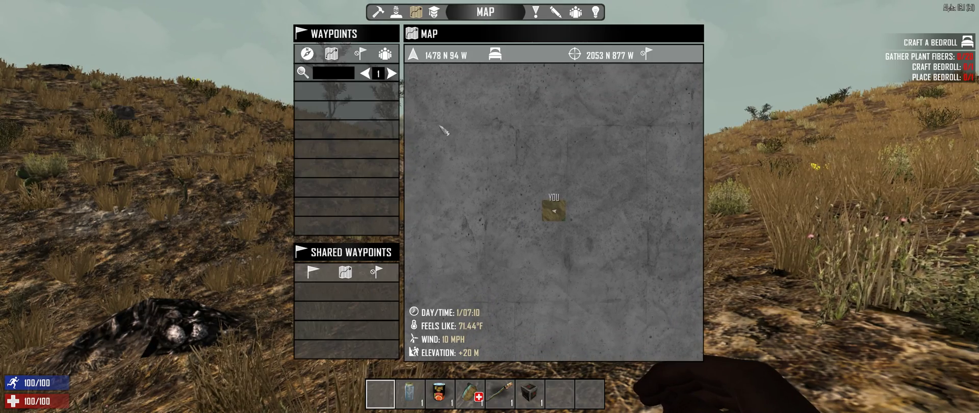
{"action": "key", "text": "m"}
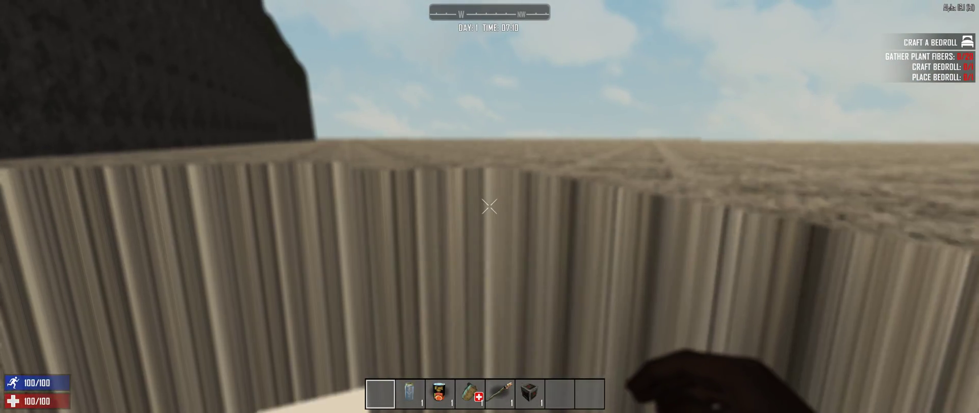
{"action": "key", "text": "space"}
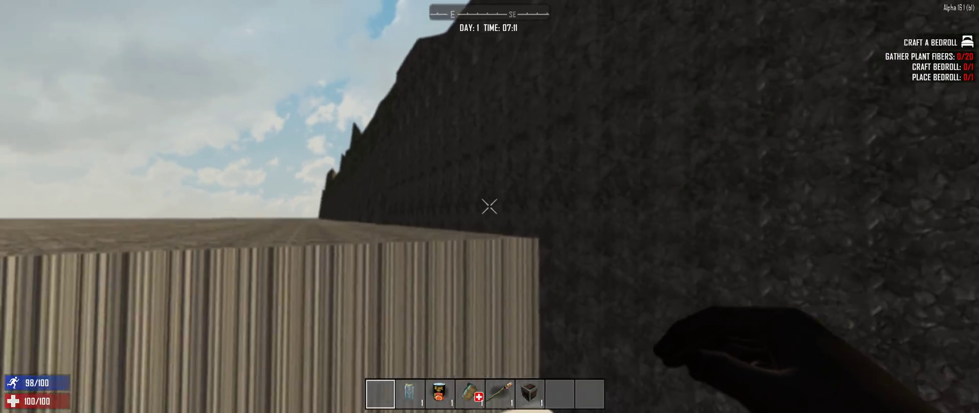
{"action": "key", "text": "w"}
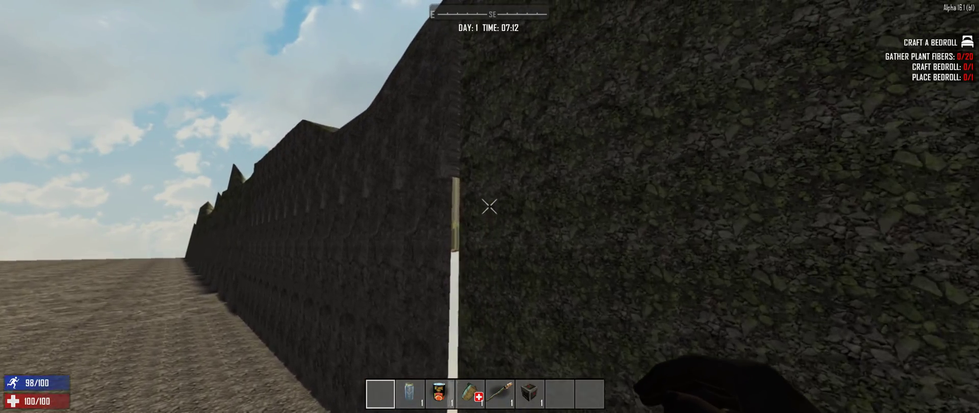
Teleport south on the map to about 371 N 1370 W and walk to the dirt road near the wooden cabin
{"action": "key", "text": "m"}
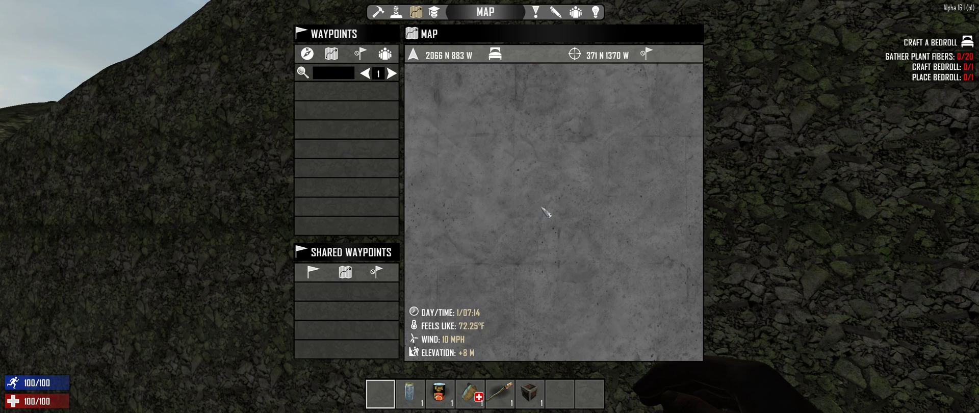
{"action": "key", "text": "m"}
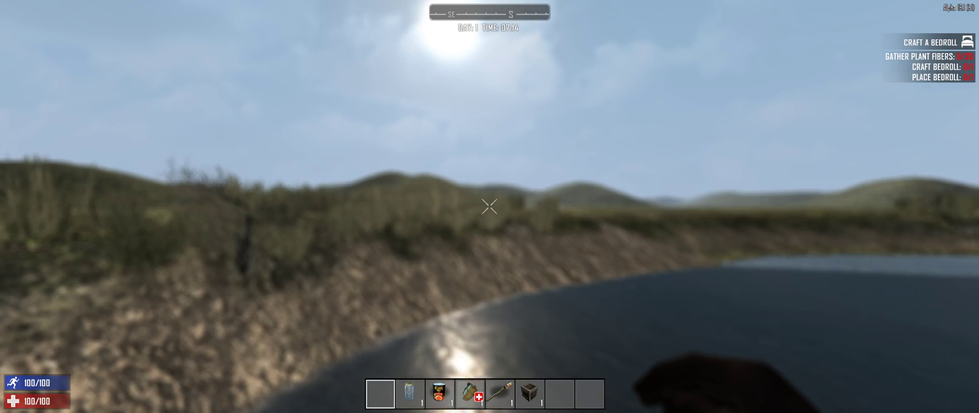
{"action": "key", "text": "w"}
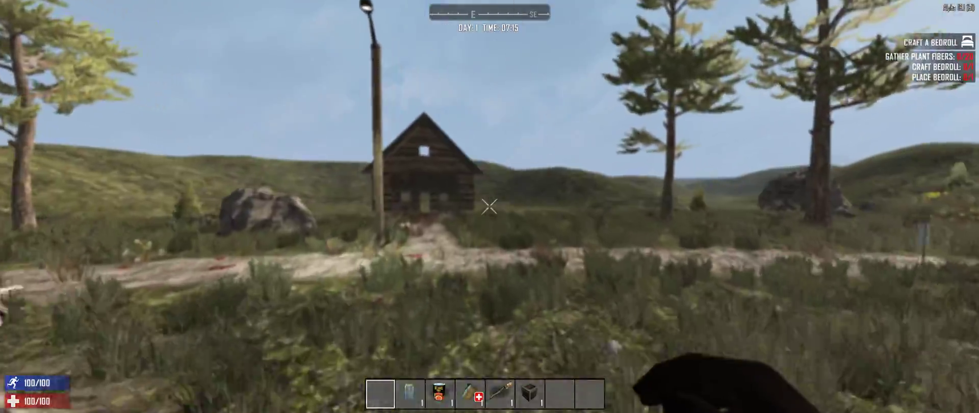
{"action": "key", "text": "w"}
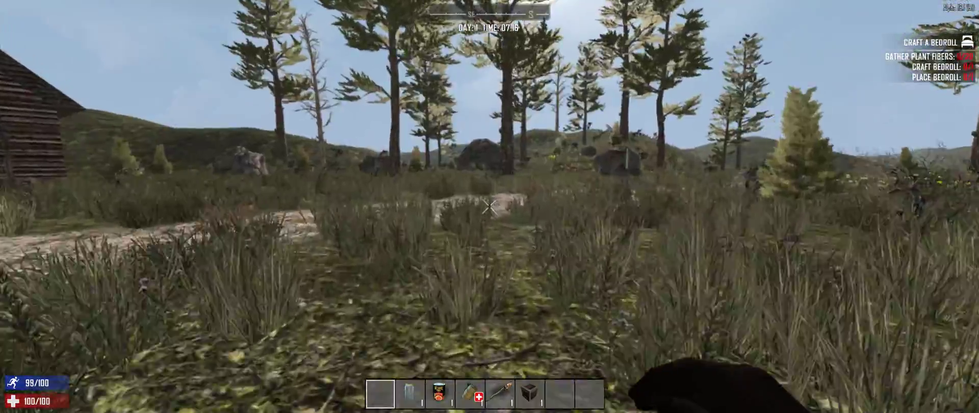
{"action": "key", "text": "w"}
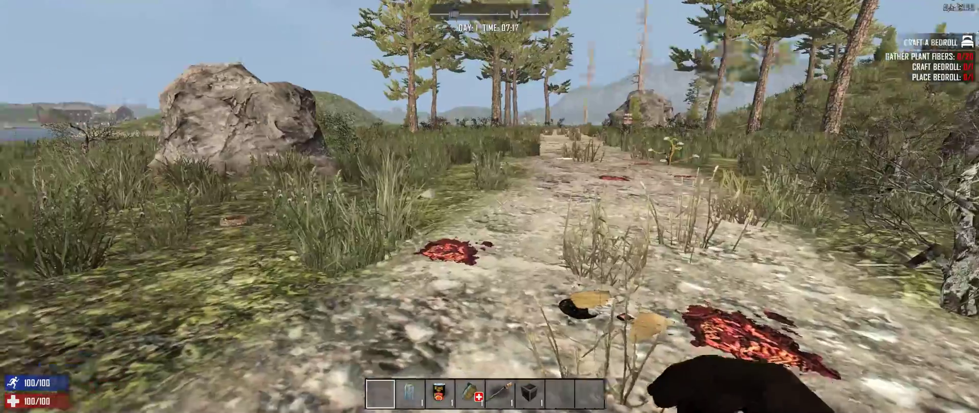
{"action": "key", "text": "w"}
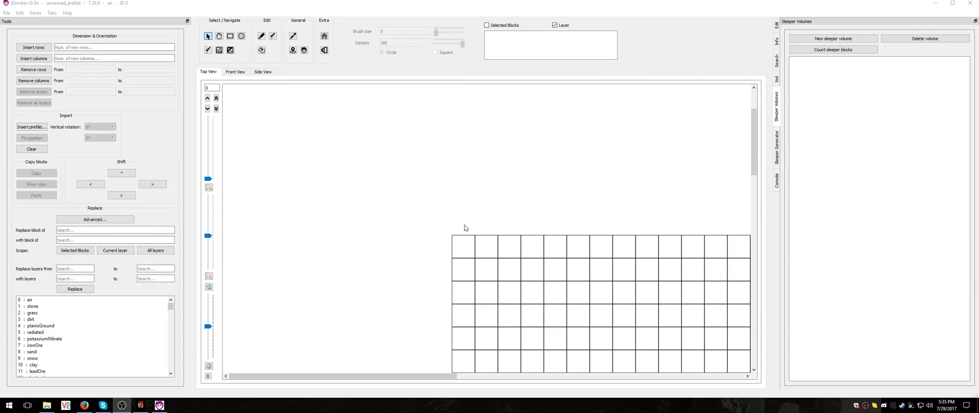
Look up the church graveyard file in the Prefabs folder and insert it in the game with "bbb ip church_graveyard1"
{"action": "mouse_move", "coordinate": [46, 405]}
{"action": "left_click", "coordinate": [105, 376]}
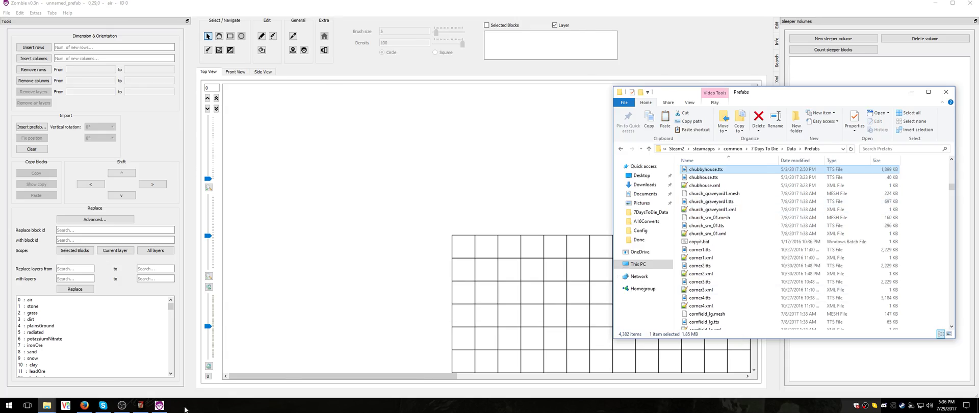
{"action": "left_click", "coordinate": [141, 405]}
{"action": "key", "text": "t"}
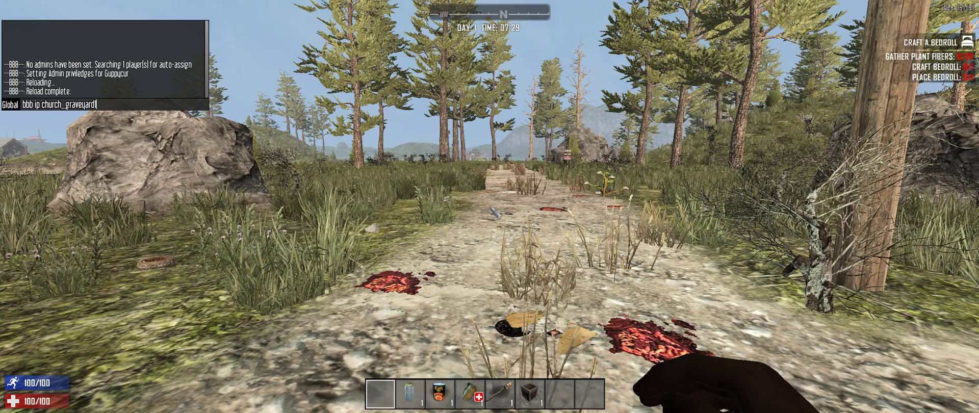
{"action": "key", "text": "Return"}
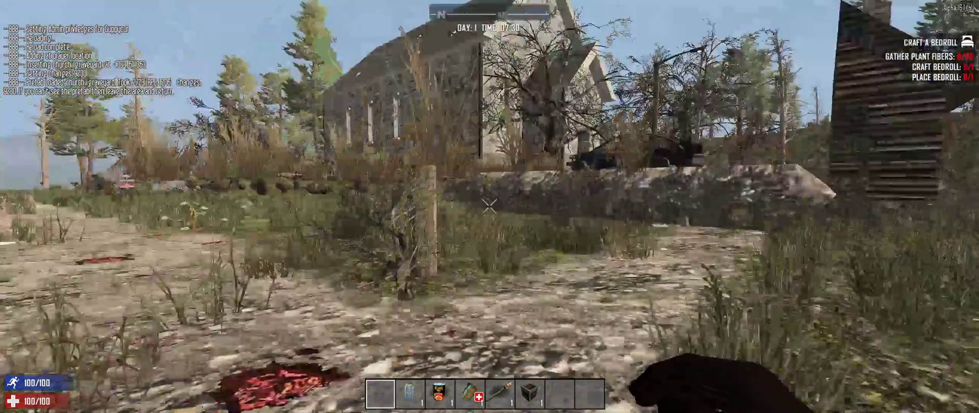
Walk around the inserted church graveyard and examine how the building, cars and ground sit in the terrain
{"action": "key", "text": "w"}
{"action": "key", "text": "space"}
{"action": "key", "text": "w"}
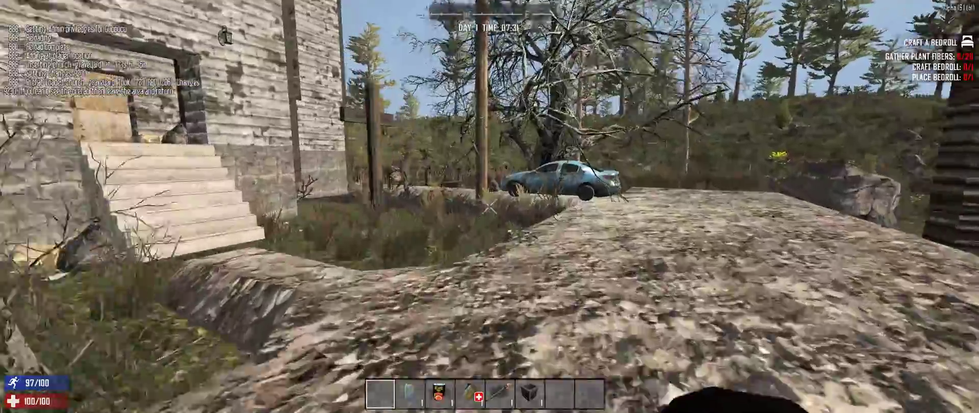
{"action": "key", "text": "w"}
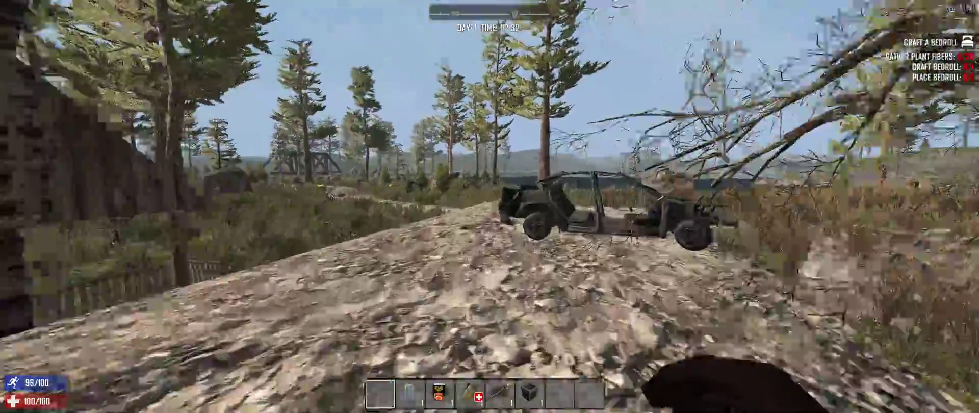
{"action": "key", "text": "w"}
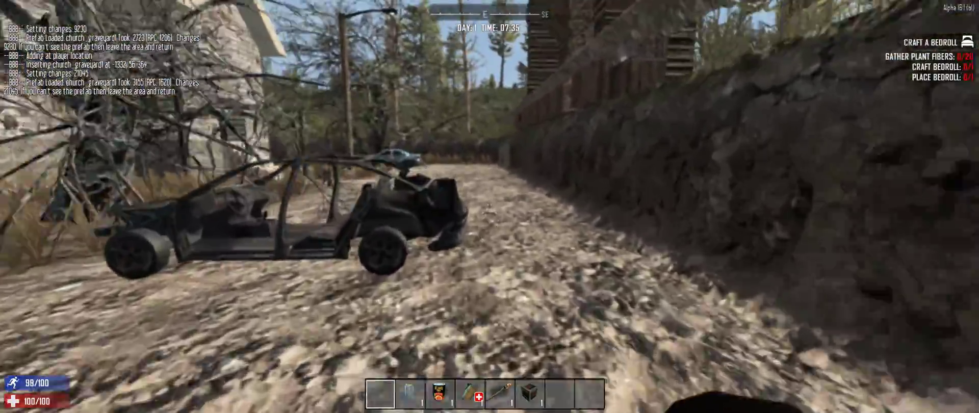
{"action": "key", "text": "shift+w"}
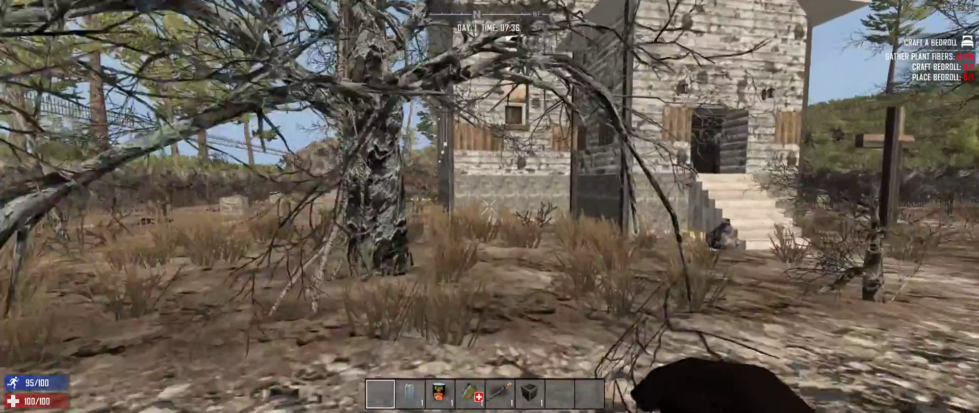
{"action": "key", "text": "shift+w"}
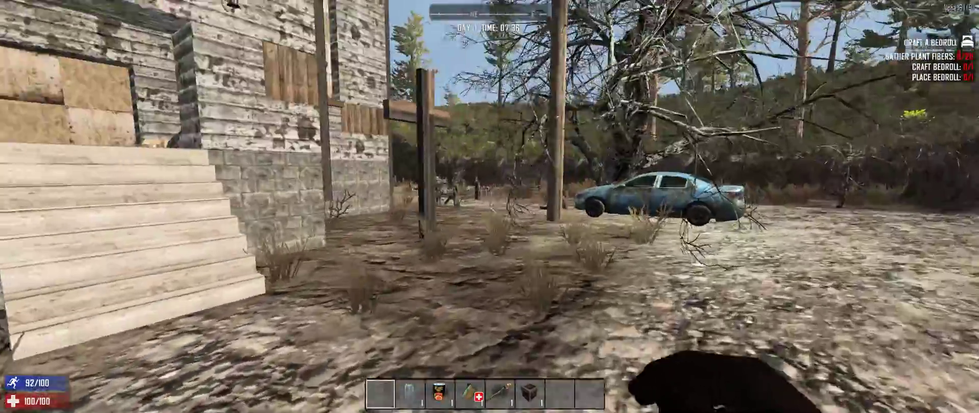
{"action": "key", "text": "shift+w"}
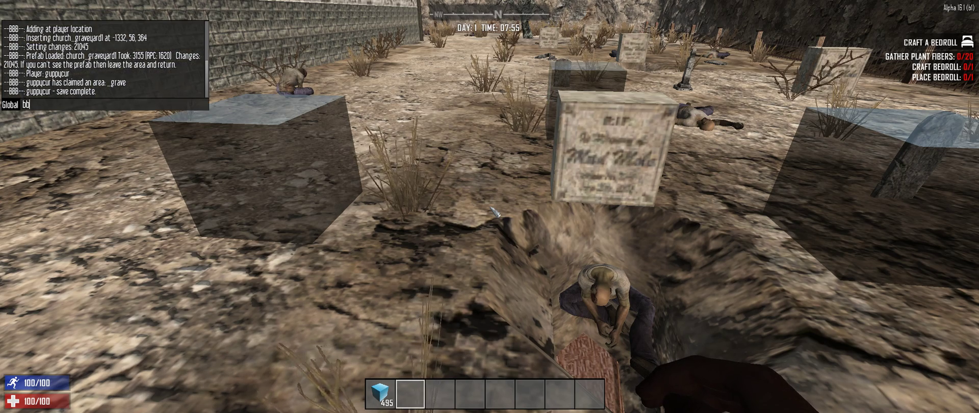
Try to export the claimed grave area with the chat command "bb ex _grave"
{"action": "type", "text": "ex _grave"}
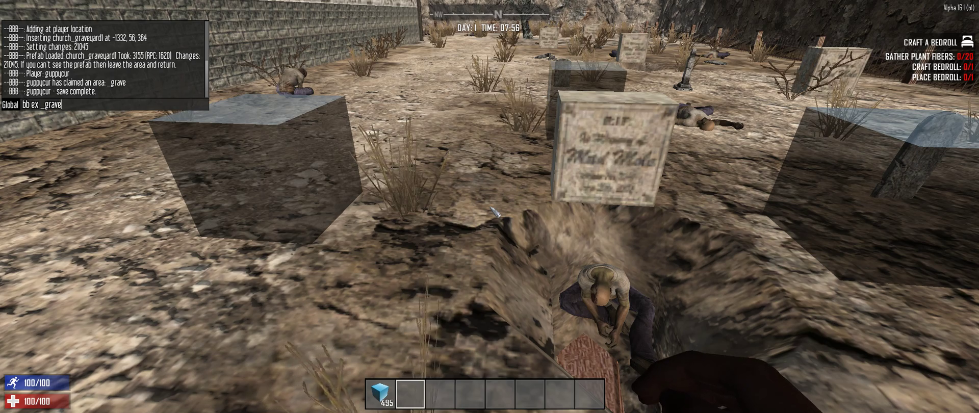
{"action": "key", "text": "Return"}
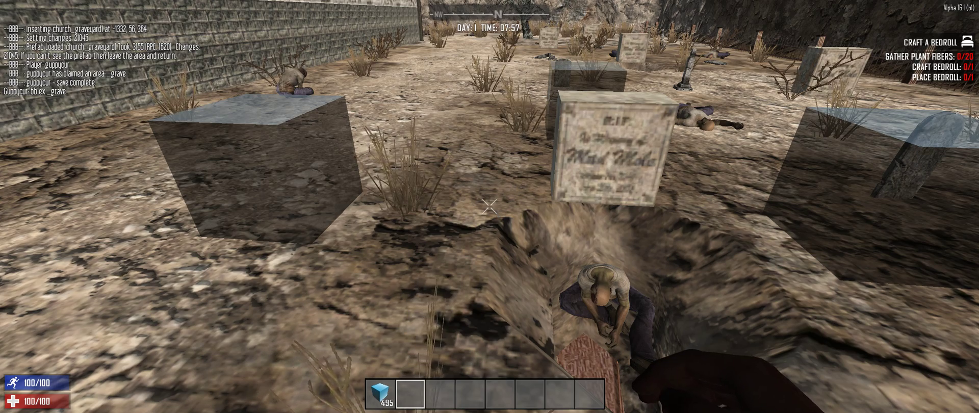
{"action": "key", "text": "w"}
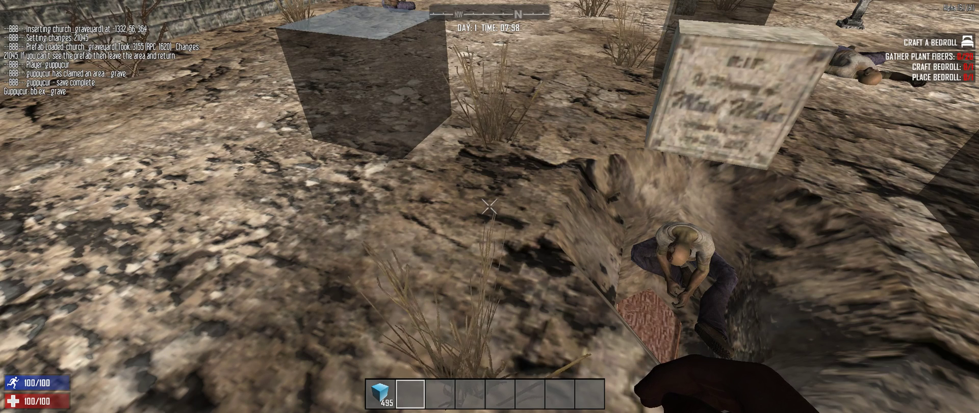
Recall the earlier claim command, change it to "bbb ex _grave" and run it to export the grave area
{"action": "key", "text": "t"}
{"action": "key", "text": "Up"}
{"action": "key", "text": "Up"}
{"action": "key", "text": "Up"}
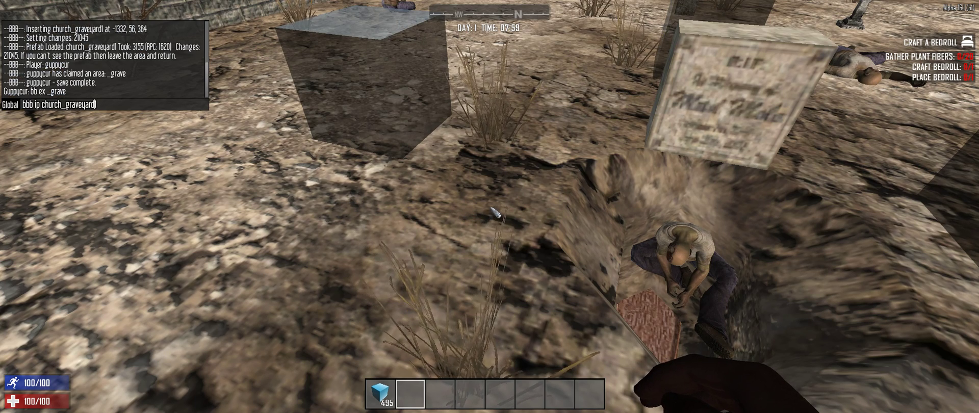
{"action": "key", "text": "Up"}
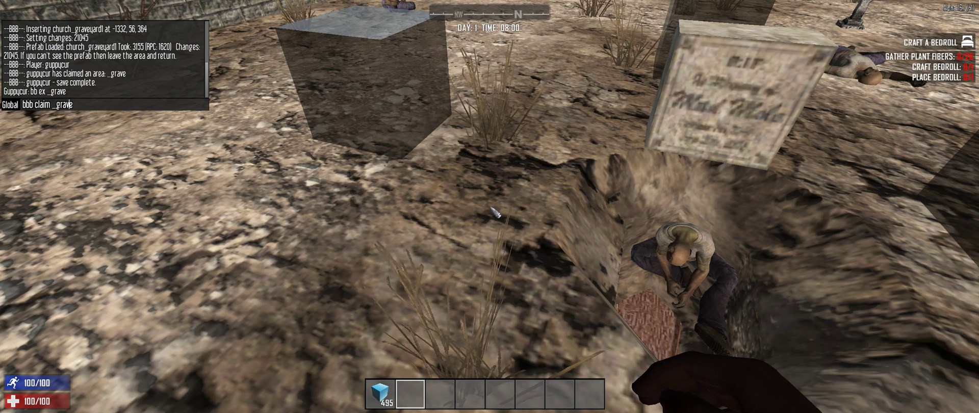
{"action": "key", "text": "Left"}
{"action": "key", "text": "Left"}
{"action": "key", "text": "Left"}
{"action": "key", "text": "Left"}
{"action": "key", "text": "Left"}
{"action": "key", "text": "Left"}
{"action": "key", "text": "Left"}
{"action": "key", "text": "Left"}
{"action": "key", "text": "Left"}
{"action": "key", "text": "Left"}
{"action": "key", "text": "Left"}
{"action": "key", "text": "shift+Right"}
{"action": "key", "text": "shift+Right"}
{"action": "key", "text": "shift+Right"}
{"action": "key", "text": "shift+Right"}
{"action": "key", "text": "shift+Right"}
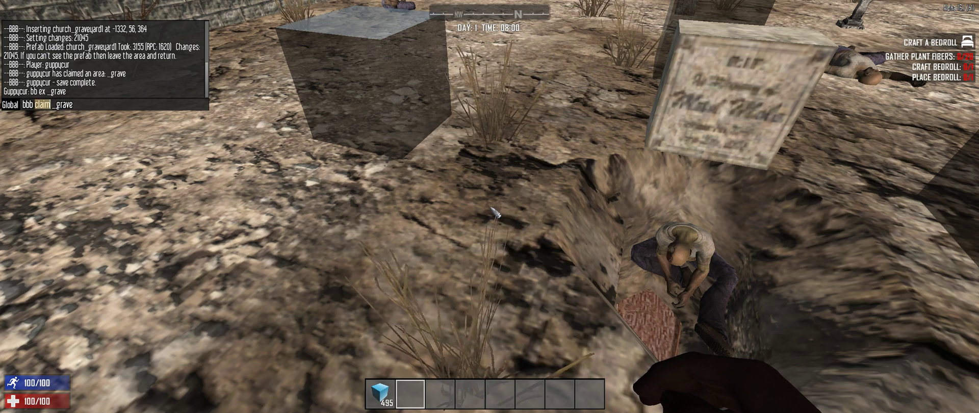
{"action": "type", "text": "ex"}
{"action": "key", "text": "Return"}
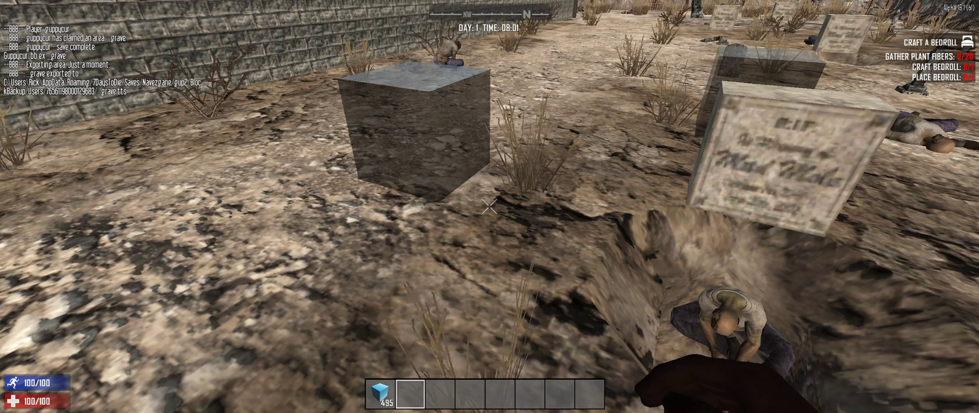
{"action": "key", "text": "w"}
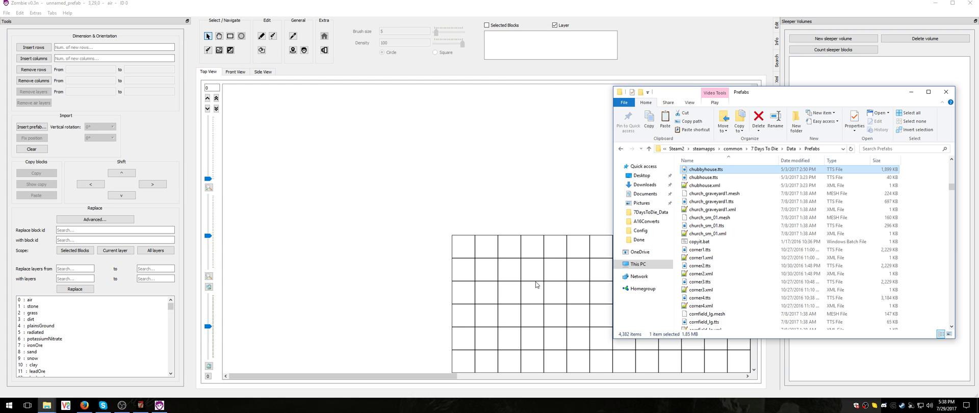
Open the user backup folder inside the gup2 save's BlockBackup folder in File Explorer to locate the exported _grave files
{"action": "mouse_move", "coordinate": [46, 405]}
{"action": "left_click", "coordinate": [22, 376]}
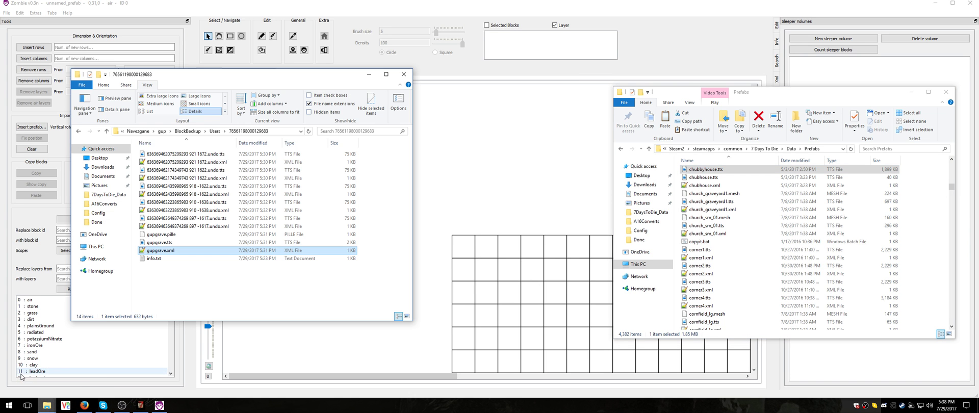
{"action": "left_click", "coordinate": [138, 131]}
{"action": "double_click", "coordinate": [179, 186]}
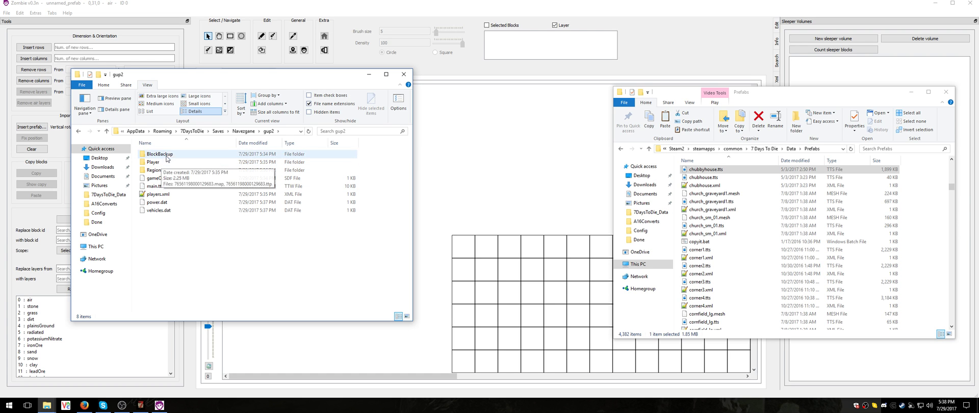
{"action": "double_click", "coordinate": [153, 154]}
{"action": "double_click", "coordinate": [158, 162]}
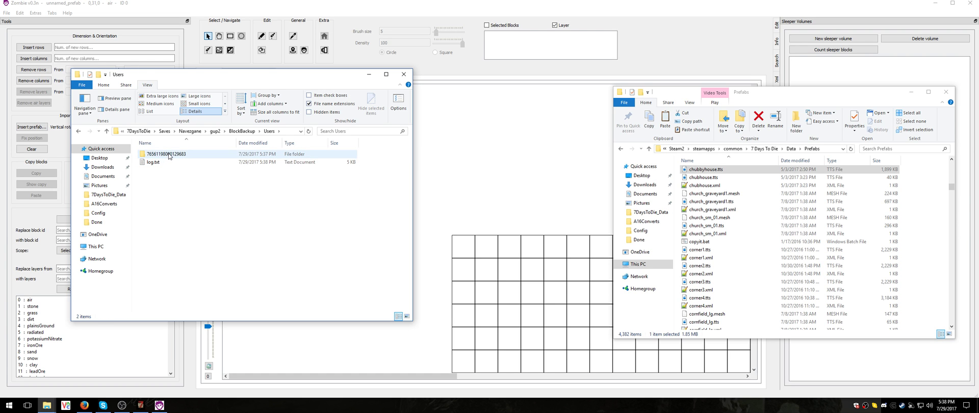
{"action": "double_click", "coordinate": [167, 154]}
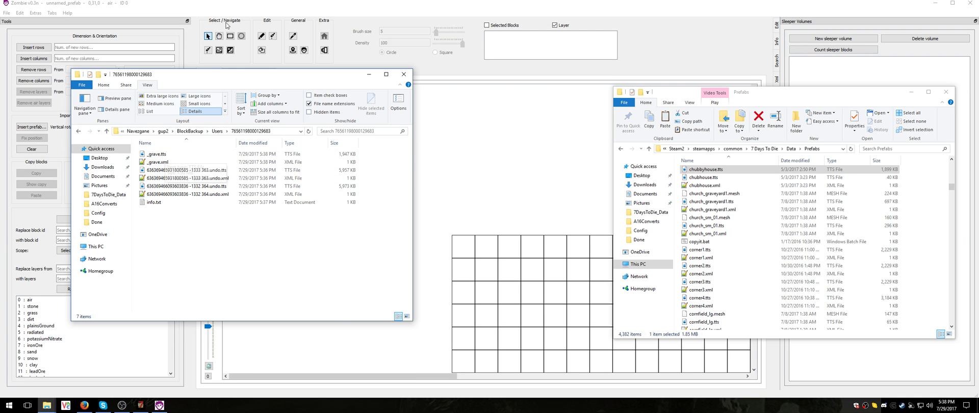
Load _grave.tts in the Zombie editor, using the path copied from the gup2 backup folder
{"action": "left_click", "coordinate": [242, 3]}
{"action": "left_click", "coordinate": [7, 13]}
{"action": "left_click", "coordinate": [31, 44]}
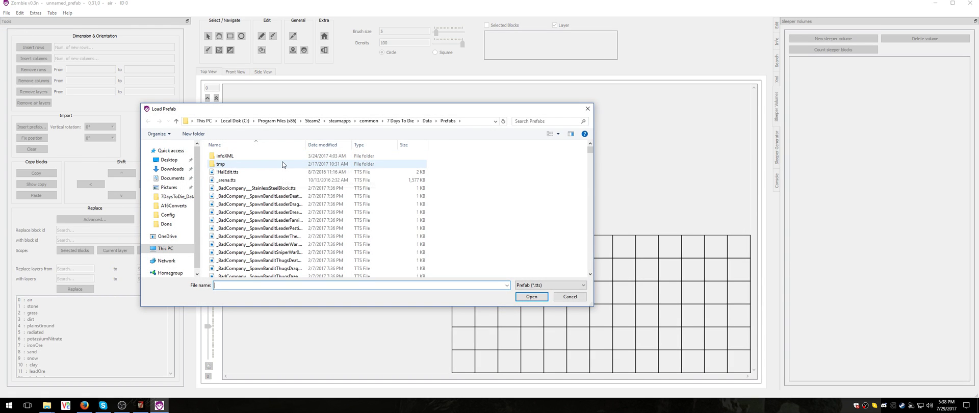
{"action": "left_click", "coordinate": [47, 408]}
{"action": "left_click", "coordinate": [25, 377]}
{"action": "left_click", "coordinate": [286, 133]}
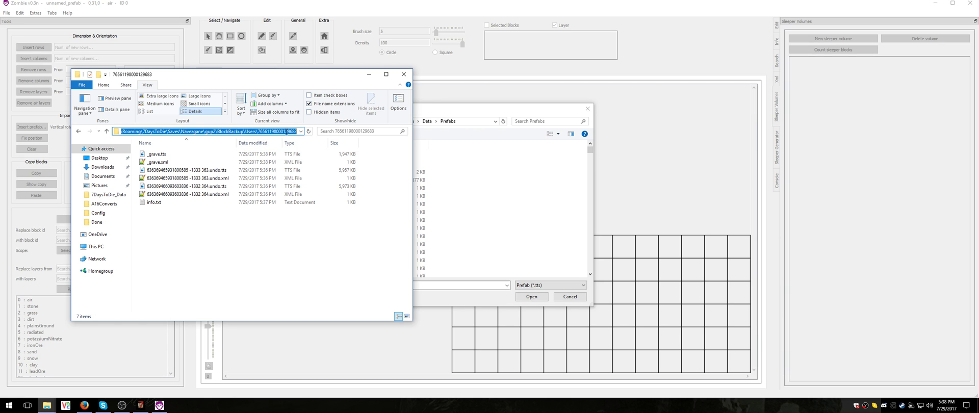
{"action": "left_click", "coordinate": [449, 284]}
{"action": "key", "text": "ctrl+v"}
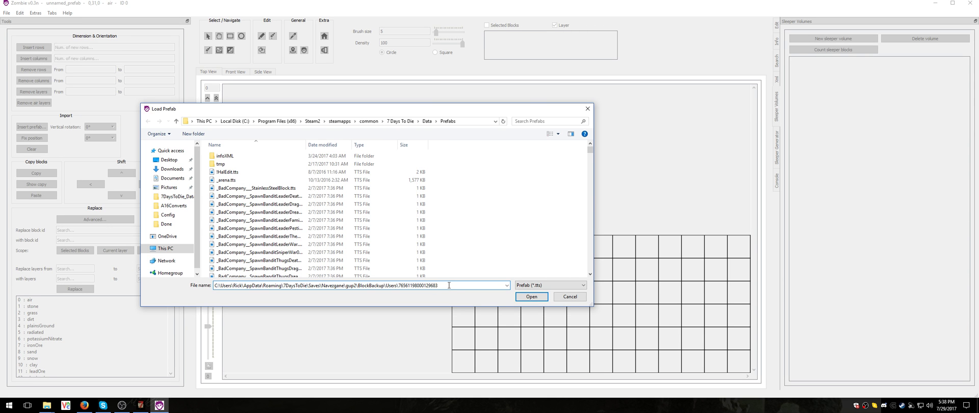
{"action": "key", "text": "Return"}
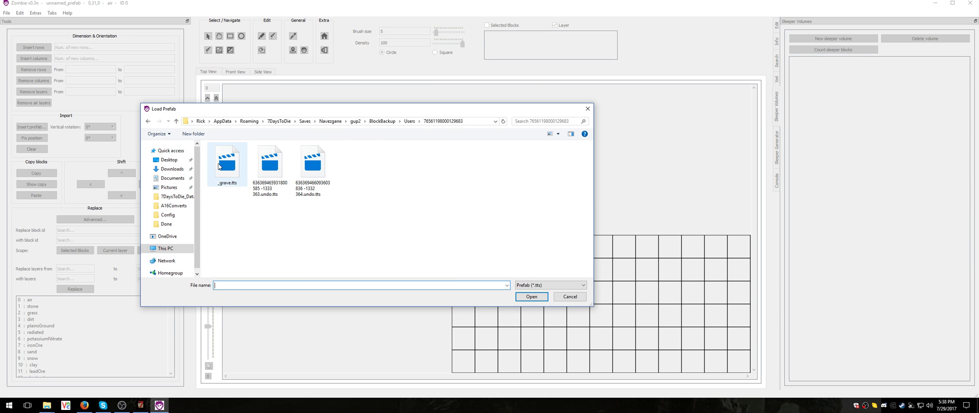
{"action": "double_click", "coordinate": [220, 166]}
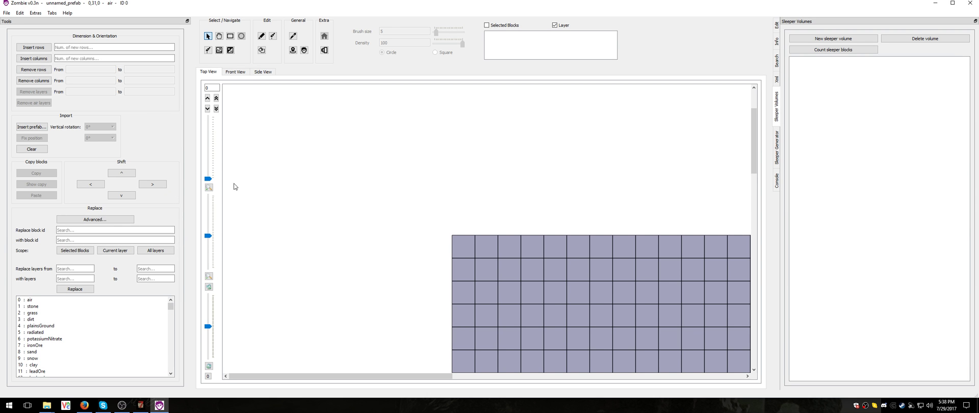
Browse the prefab's layers from the bedrock up to layer 58 to locate the graves
{"action": "mouse_move", "coordinate": [207, 238]}
{"action": "left_mouse_down"}
{"action": "mouse_move", "coordinate": [209, 261]}
{"action": "mouse_move", "coordinate": [209, 250]}
{"action": "left_mouse_up"}
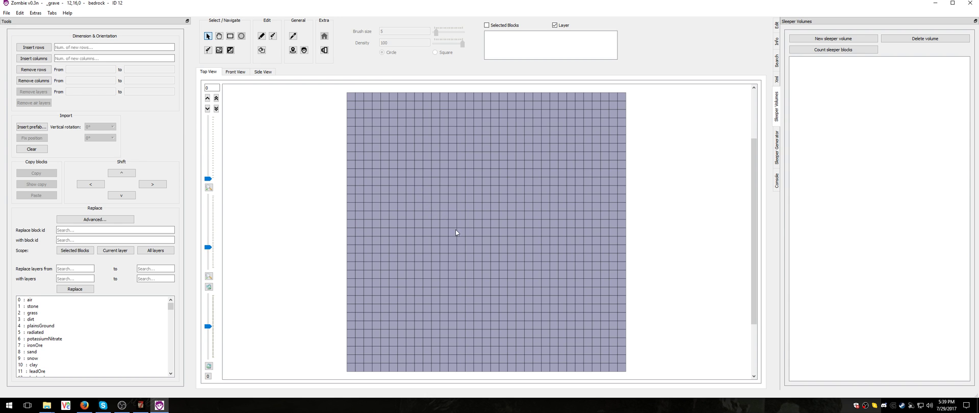
{"action": "scroll", "coordinate": [455, 228], "scroll_direction": "up", "scroll_amount": 3}
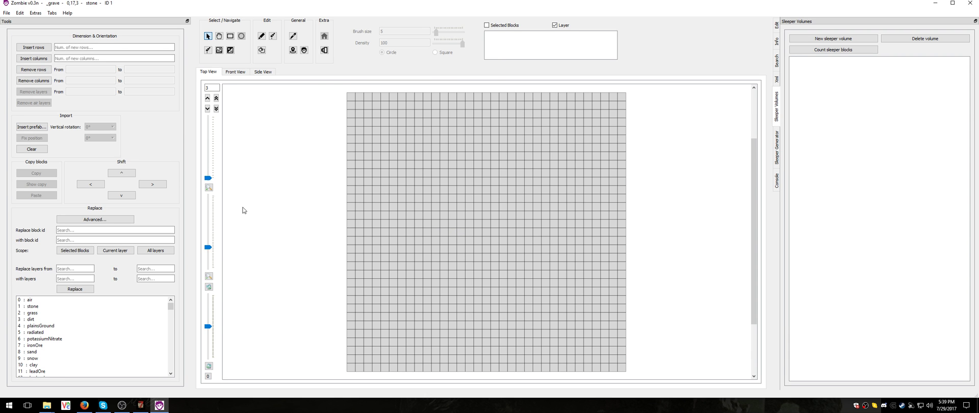
{"action": "scroll", "coordinate": [456, 220], "scroll_direction": "up", "scroll_amount": 20}
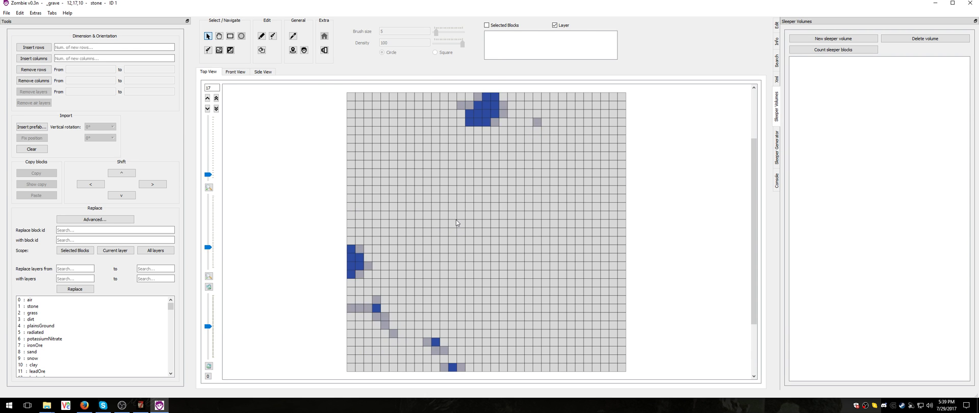
{"action": "scroll", "coordinate": [457, 220], "scroll_direction": "up", "scroll_amount": 12}
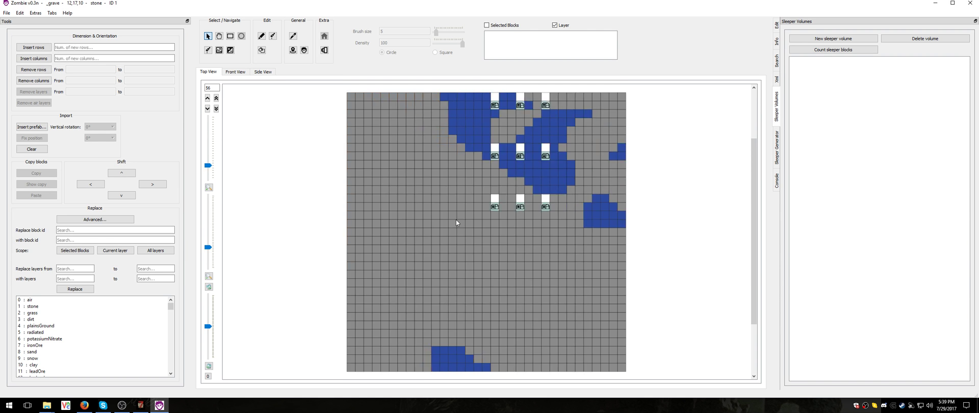
{"action": "scroll", "coordinate": [453, 263], "scroll_direction": "up", "scroll_amount": 6}
{"action": "scroll", "coordinate": [482, 173], "scroll_direction": "down", "scroll_amount": 1}
{"action": "scroll", "coordinate": [482, 172], "scroll_direction": "up", "scroll_amount": 2}
{"action": "scroll", "coordinate": [482, 172], "scroll_direction": "up", "scroll_amount": 1}
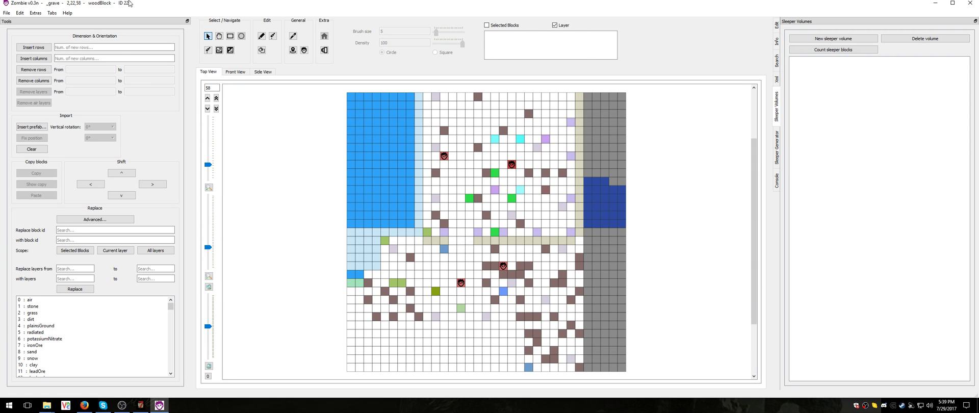
Display the block info and inspect the green blocks on layer 58
{"action": "left_click", "coordinate": [777, 41]}
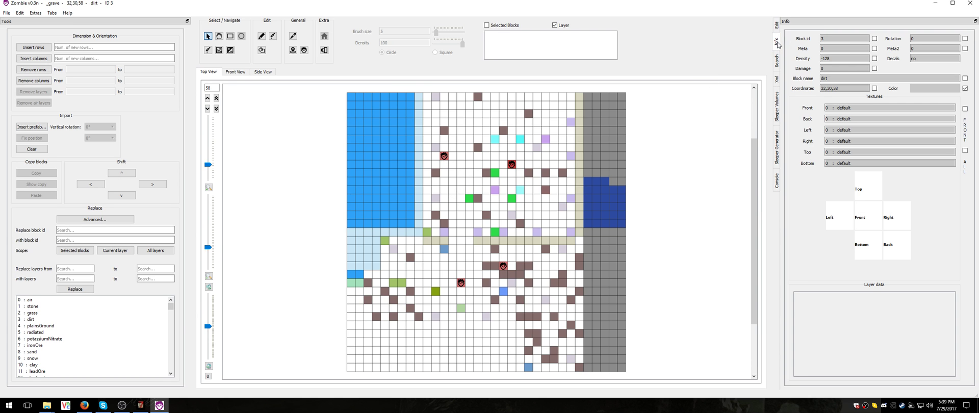
{"action": "left_click", "coordinate": [470, 199]}
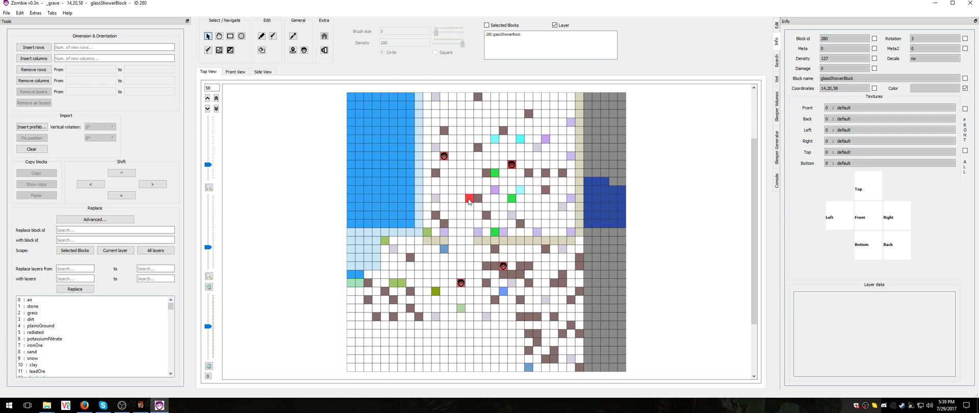
{"action": "left_click", "coordinate": [512, 199]}
{"action": "left_click", "coordinate": [494, 173]}
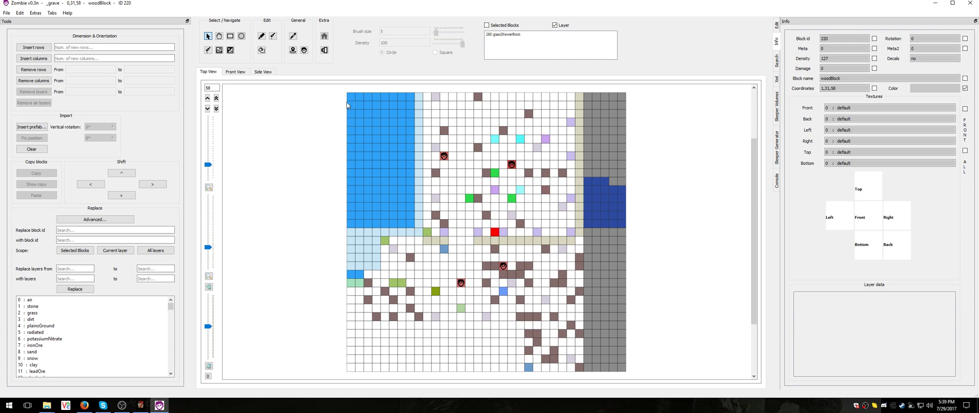
Select across the first 15 columns on layer 58 and remove them from the prefab
{"action": "left_click_drag", "start_coordinate": [349, 102], "coordinate": [465, 232]}
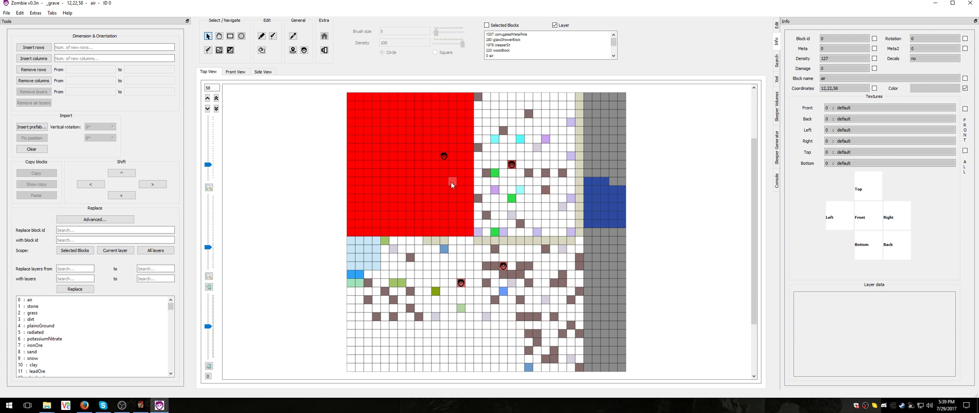
{"action": "left_click", "coordinate": [44, 78]}
{"action": "left_click", "coordinate": [33, 80]}
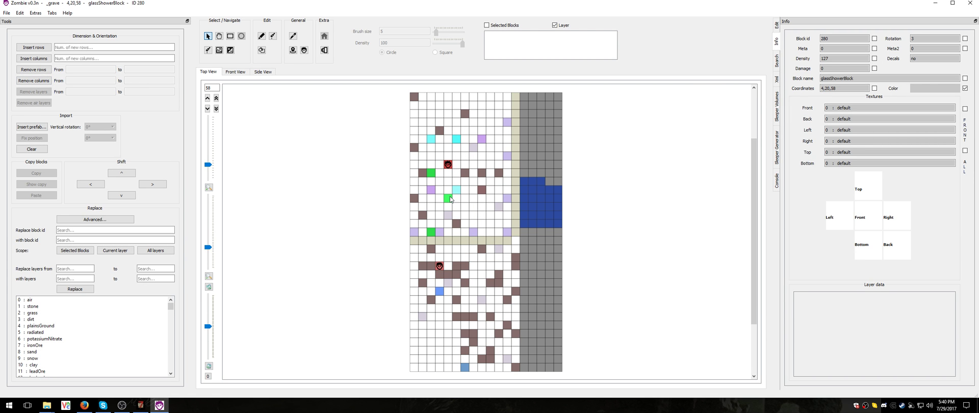
Try to remove the 14 columns from the middle green block to the prefab's far right edge
{"action": "left_click_drag", "start_coordinate": [448, 199], "coordinate": [557, 199]}
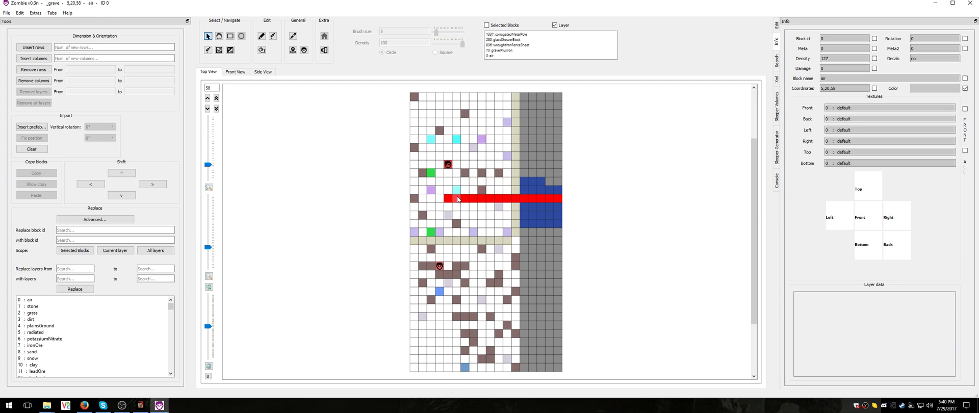
{"action": "left_click", "coordinate": [39, 81]}
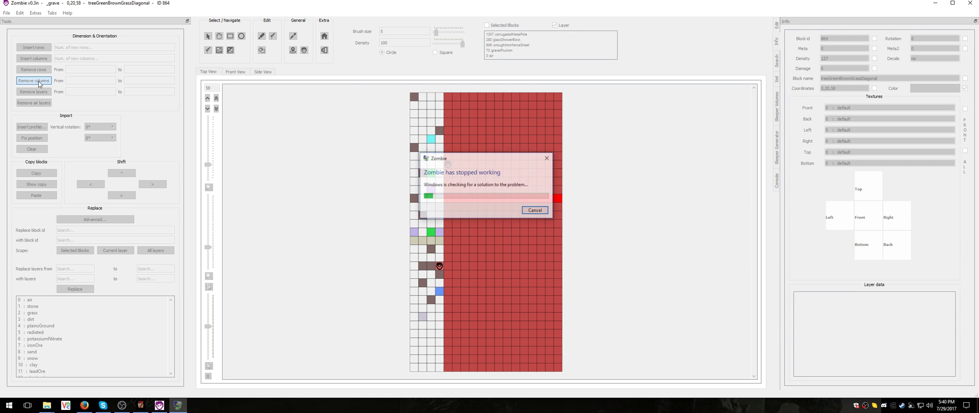
{"action": "left_click", "coordinate": [536, 211]}
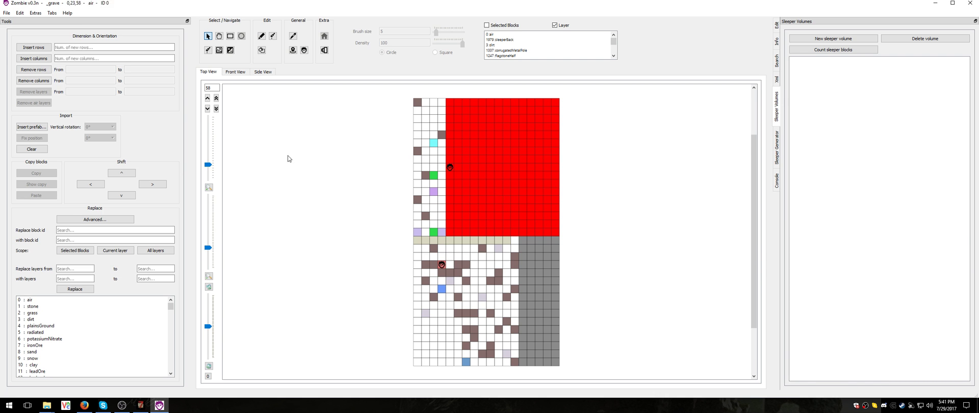
Remove the selected columns right of the fourth column and go back through the layers to layer 58
{"action": "left_click", "coordinate": [32, 82]}
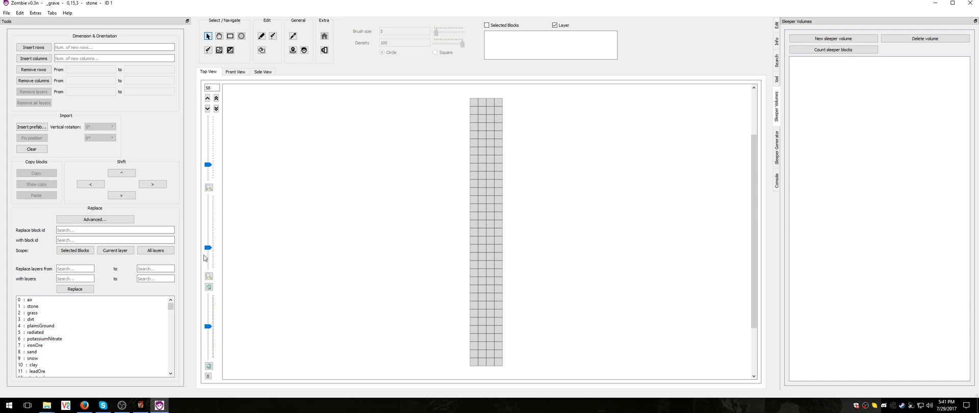
{"action": "left_click_drag", "start_coordinate": [209, 249], "coordinate": [206, 251]}
{"action": "left_click_drag", "start_coordinate": [208, 168], "coordinate": [206, 181]}
{"action": "scroll", "coordinate": [496, 255], "scroll_direction": "up", "scroll_amount": 1}
{"action": "scroll", "coordinate": [481, 258], "scroll_direction": "down", "scroll_amount": 1}
{"action": "scroll", "coordinate": [480, 258], "scroll_direction": "up", "scroll_amount": 20}
{"action": "key", "text": "Up"}
{"action": "key", "text": "Up"}
{"action": "key", "text": "Up"}
{"action": "key", "text": "Up"}
{"action": "key", "text": "Up"}
{"action": "key", "text": "Up"}
{"action": "key", "text": "Up"}
{"action": "key", "text": "Up"}
{"action": "key", "text": "Up"}
{"action": "key", "text": "Up"}
{"action": "key", "text": "Up"}
{"action": "key", "text": "Up"}
{"action": "key", "text": "Up"}
{"action": "key", "text": "Up"}
{"action": "key", "text": "Up"}
{"action": "key", "text": "Up"}
{"action": "key", "text": "Up"}
{"action": "key", "text": "Up"}
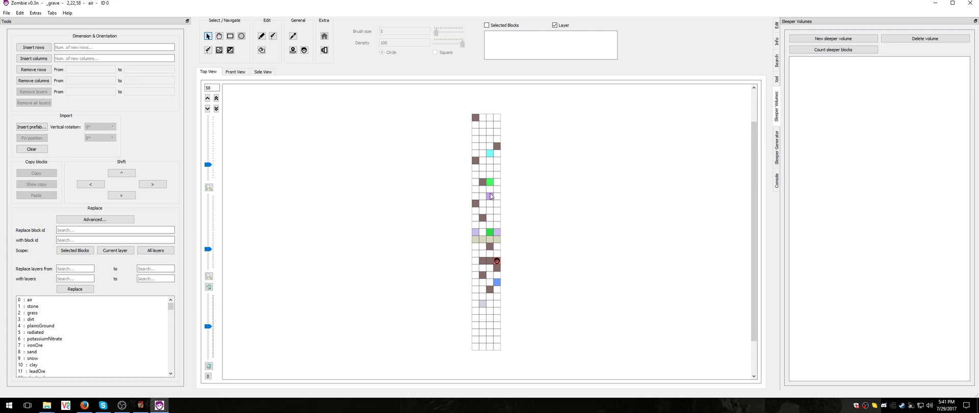
Remove the top ten rows of the four-column prefab, selecting them on layer 58
{"action": "scroll", "coordinate": [491, 232], "scroll_direction": "up", "scroll_amount": 1}
{"action": "scroll", "coordinate": [491, 231], "scroll_direction": "down", "scroll_amount": 2}
{"action": "scroll", "coordinate": [491, 232], "scroll_direction": "up", "scroll_amount": 1}
{"action": "left_click_drag", "start_coordinate": [473, 115], "coordinate": [500, 185]}
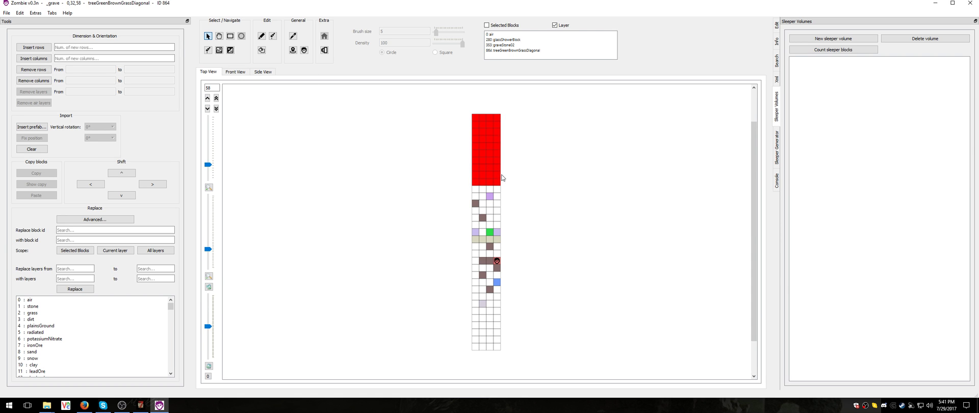
{"action": "left_click", "coordinate": [35, 70]}
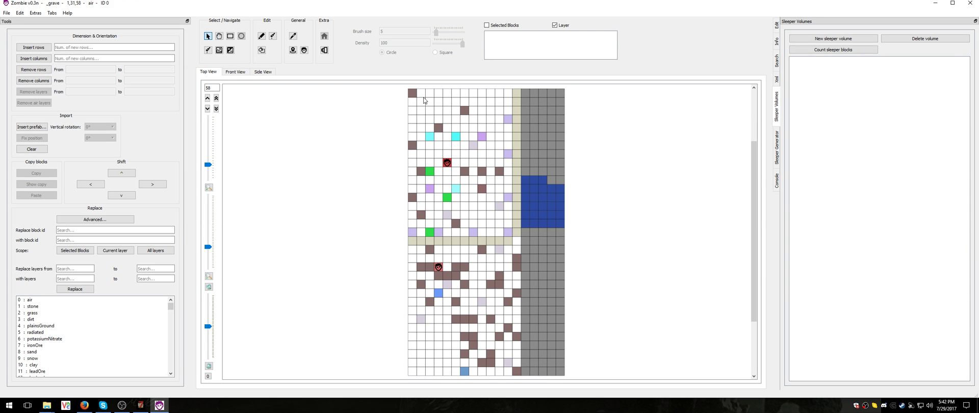
Remove the top ten rows of the 18-column prefab from a selection on layer 58 and save the prefab
{"action": "left_click", "coordinate": [413, 94]}
{"action": "left_click_drag", "start_coordinate": [422, 117], "coordinate": [571, 169]}
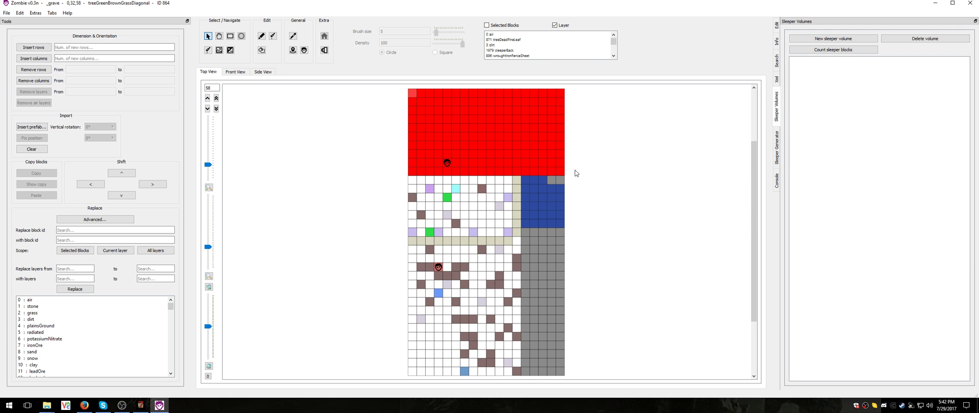
{"action": "left_click", "coordinate": [39, 70]}
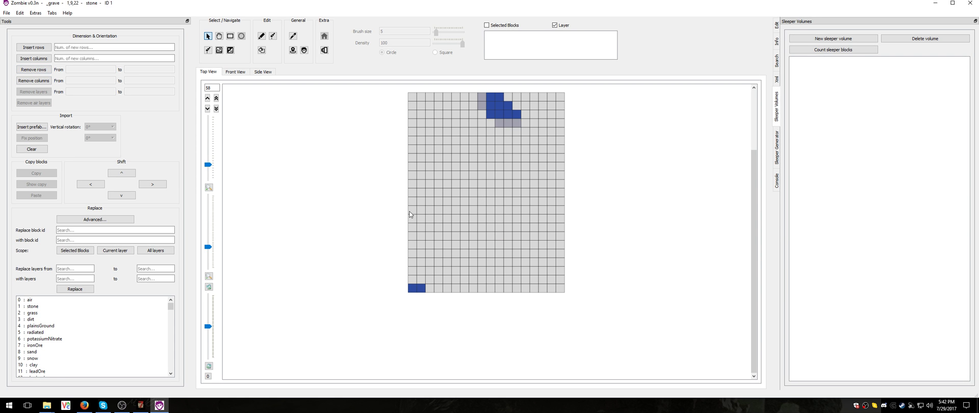
{"action": "scroll", "coordinate": [440, 172], "scroll_direction": "down", "scroll_amount": 4}
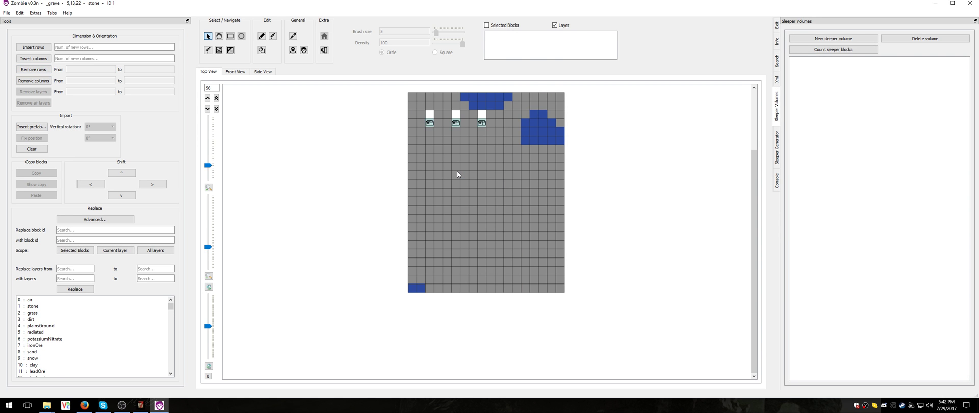
{"action": "scroll", "coordinate": [458, 174], "scroll_direction": "up", "scroll_amount": 4}
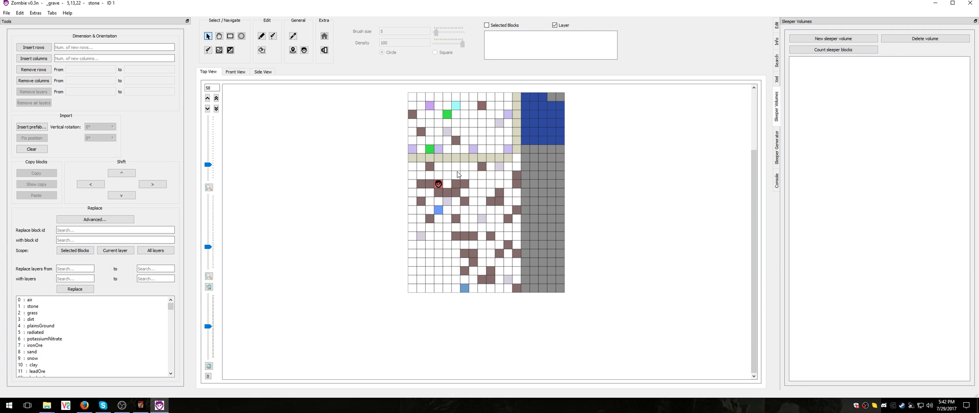
{"action": "left_click", "coordinate": [7, 13]}
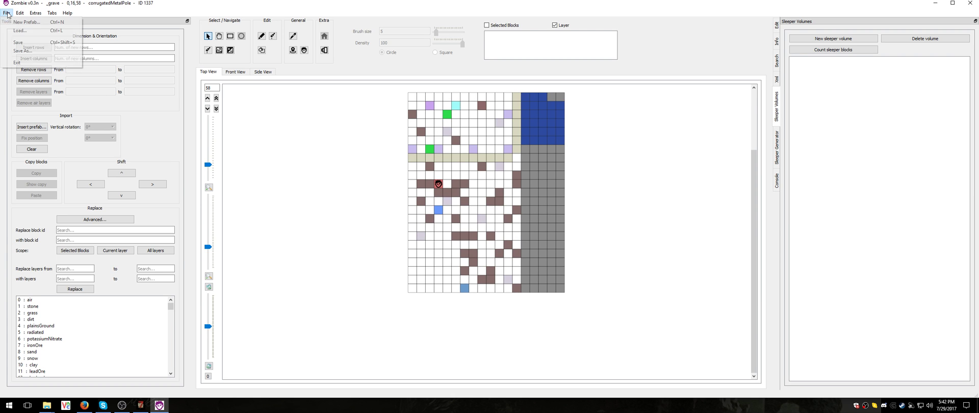
{"action": "left_click", "coordinate": [23, 43]}
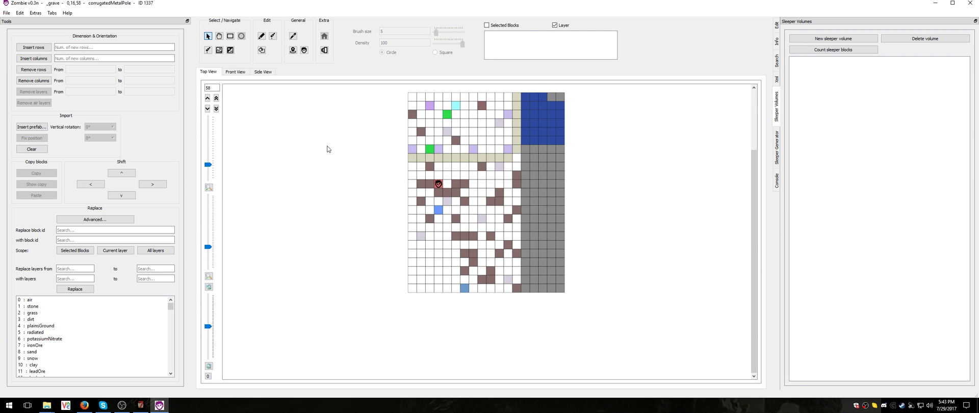
Remove all columns to the right of the fourth one and check the layers below the surface
{"action": "left_click_drag", "start_coordinate": [447, 95], "coordinate": [574, 201]}
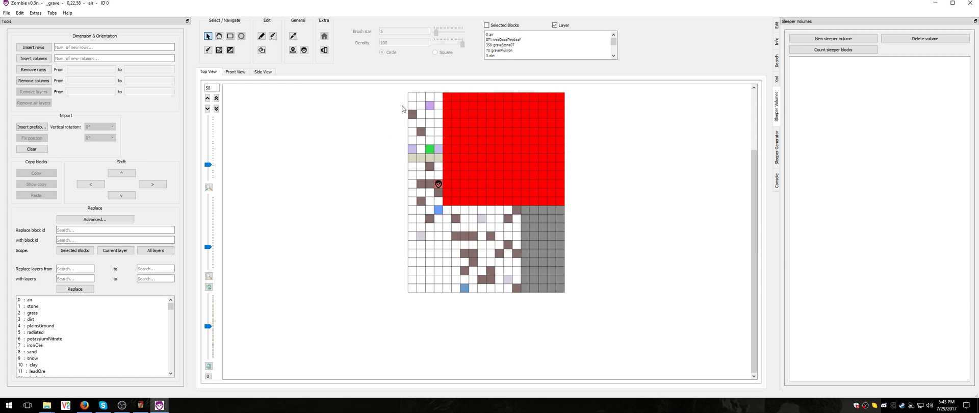
{"action": "left_click", "coordinate": [32, 83]}
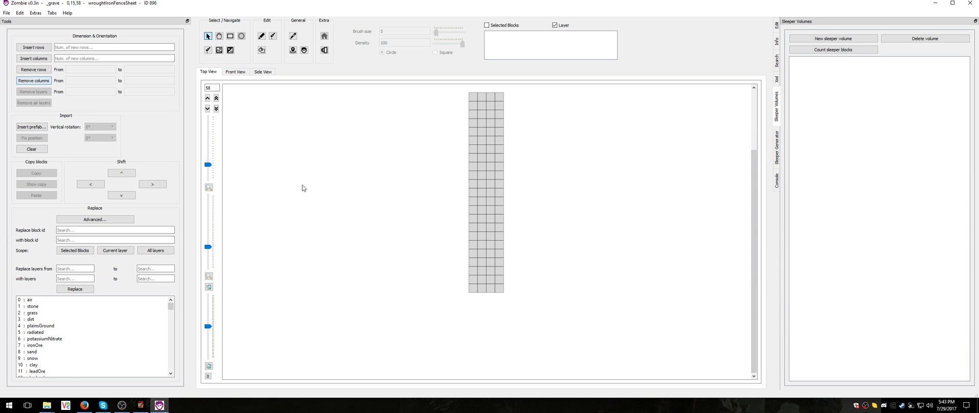
{"action": "scroll", "coordinate": [463, 208], "scroll_direction": "down", "scroll_amount": 5}
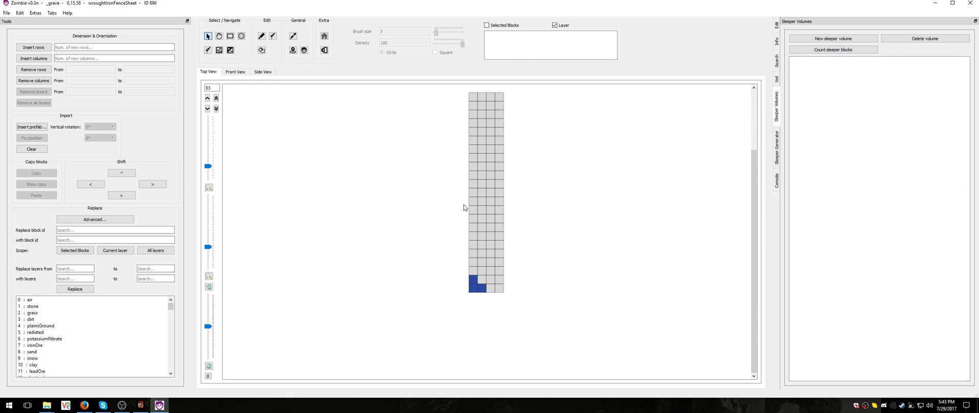
Return to layer 58 of the four-column prefab and save the prefab
{"action": "scroll", "coordinate": [463, 208], "scroll_direction": "up", "scroll_amount": 5}
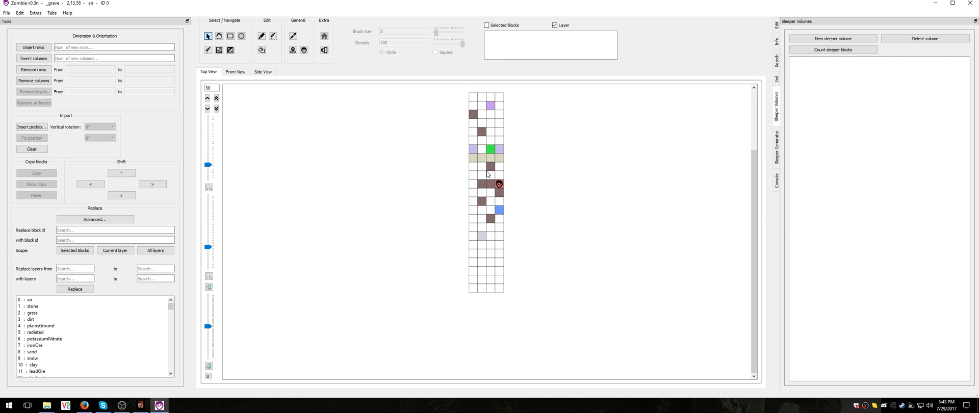
{"action": "left_click", "coordinate": [6, 12]}
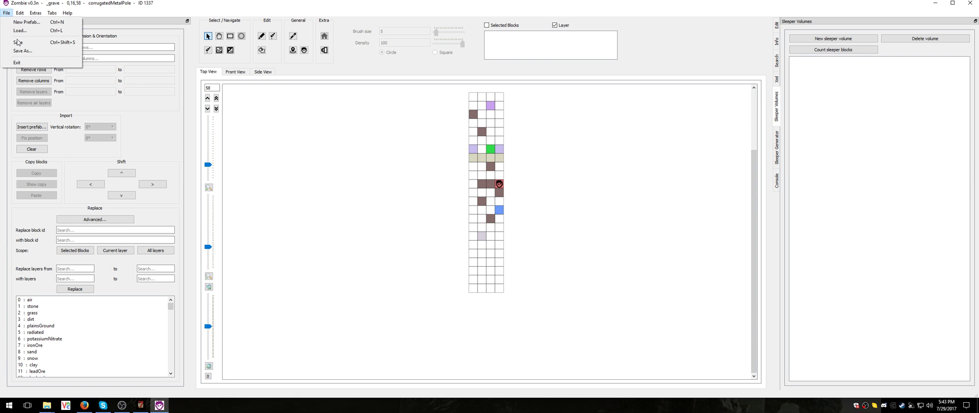
{"action": "left_click", "coordinate": [18, 43]}
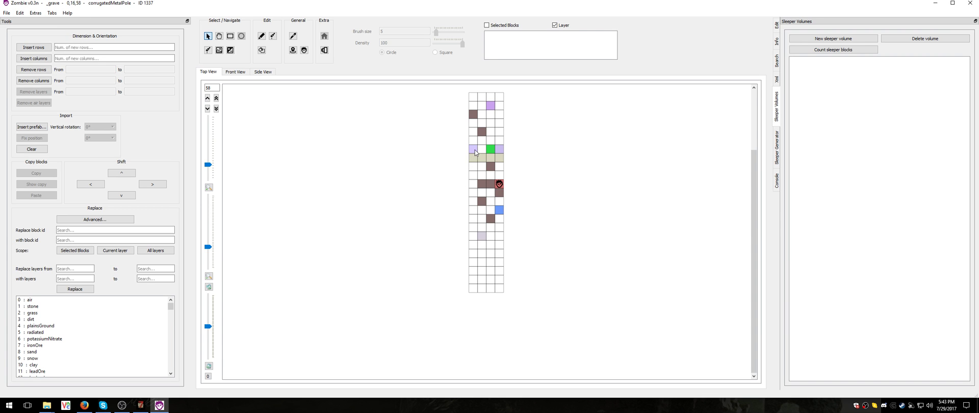
Remove all rows below the sixth one from a selection on layer 58 and save the prefab
{"action": "left_click_drag", "start_coordinate": [475, 150], "coordinate": [502, 306]}
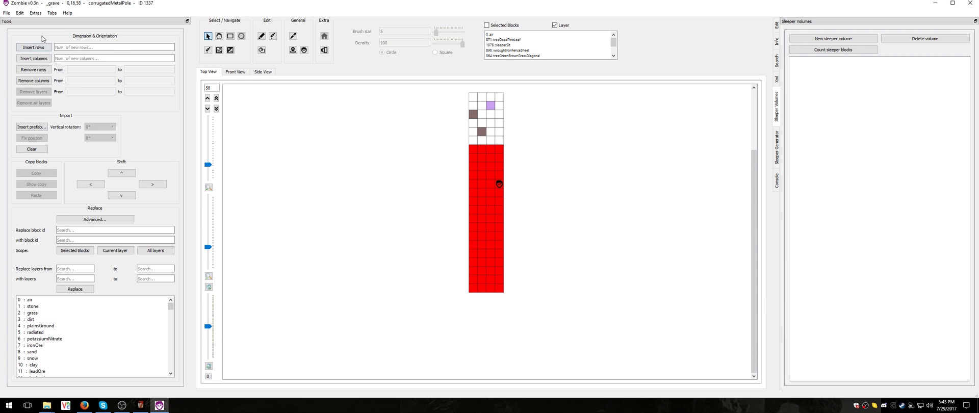
{"action": "left_click", "coordinate": [37, 70]}
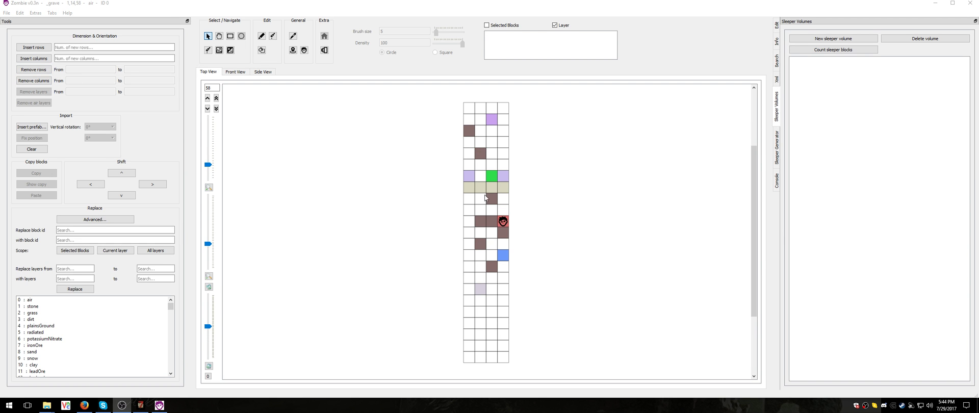
{"action": "left_click_drag", "start_coordinate": [469, 188], "coordinate": [518, 299]}
{"action": "left_click_drag", "start_coordinate": [469, 175], "coordinate": [514, 256]}
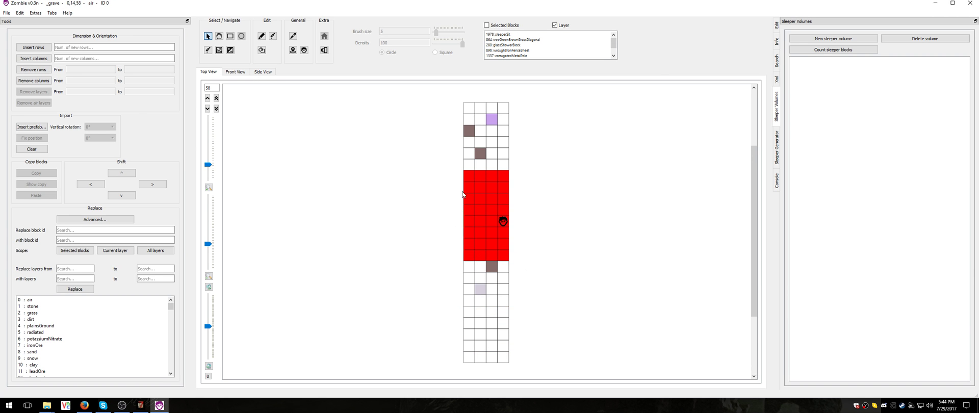
{"action": "left_click_drag", "start_coordinate": [468, 176], "coordinate": [468, 374]}
{"action": "left_click", "coordinate": [35, 72]}
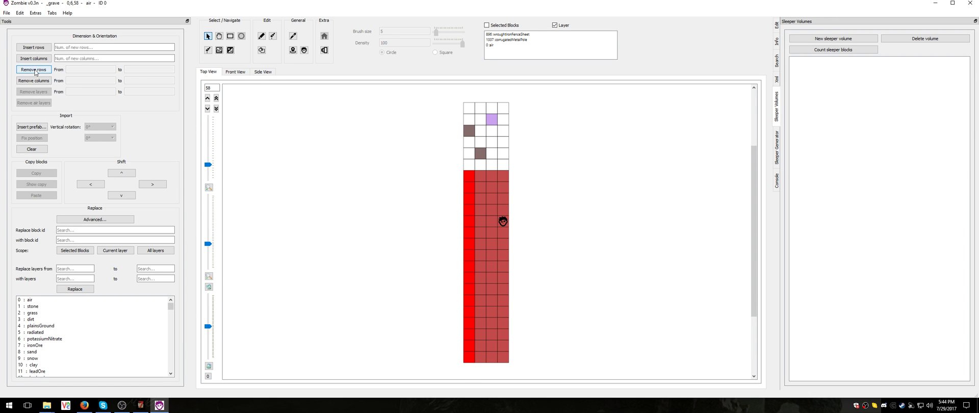
{"action": "left_click", "coordinate": [36, 72]}
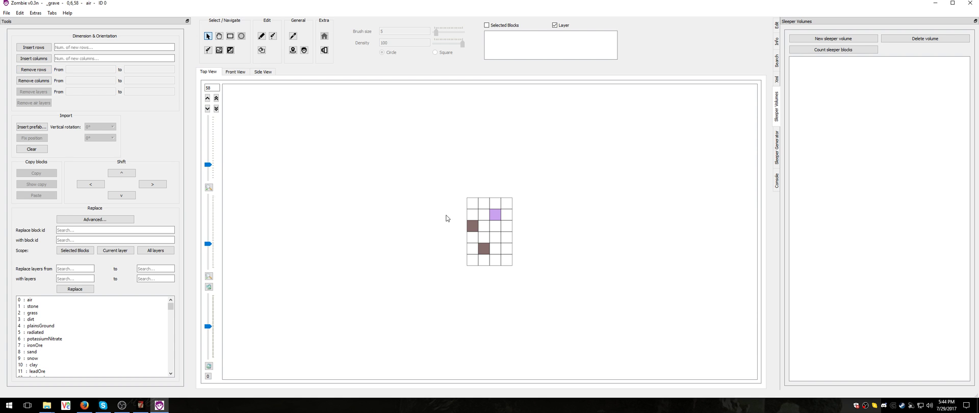
{"action": "left_click", "coordinate": [7, 14]}
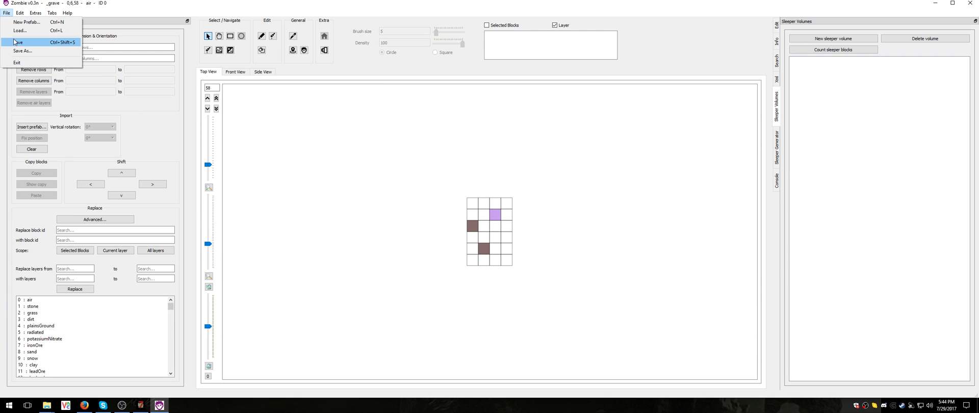
{"action": "left_click", "coordinate": [15, 41]}
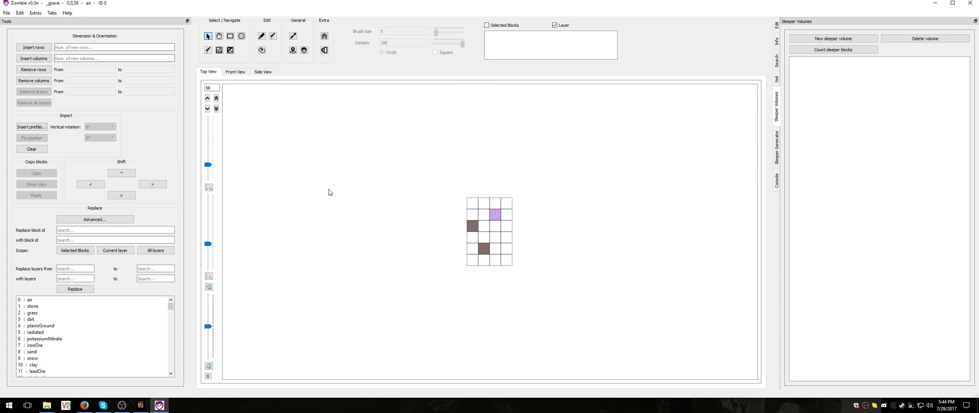
Examine the trimmed prefab's layers from the bedrock up to the air above the grave, ending at layer 56
{"action": "scroll", "coordinate": [495, 242], "scroll_direction": "down", "scroll_amount": 1}
{"action": "scroll", "coordinate": [491, 240], "scroll_direction": "up", "scroll_amount": 2}
{"action": "scroll", "coordinate": [487, 239], "scroll_direction": "down", "scroll_amount": 3}
{"action": "scroll", "coordinate": [476, 235], "scroll_direction": "up", "scroll_amount": 2}
{"action": "scroll", "coordinate": [477, 235], "scroll_direction": "down", "scroll_amount": 1}
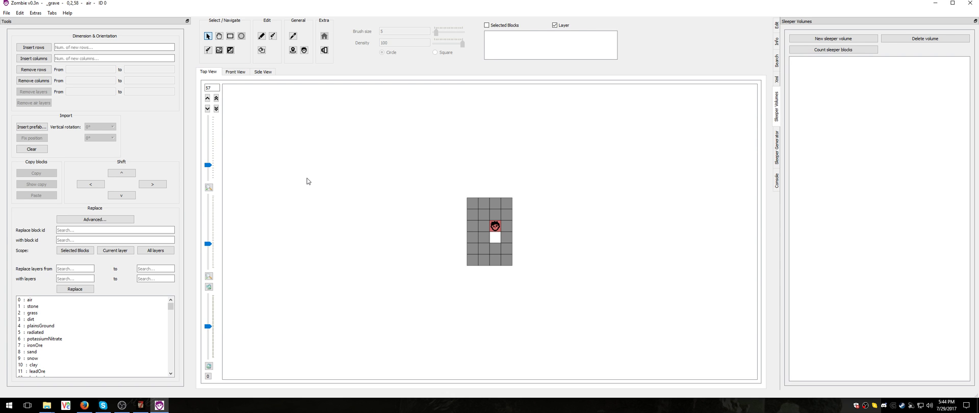
{"action": "scroll", "coordinate": [433, 228], "scroll_direction": "down", "scroll_amount": 20}
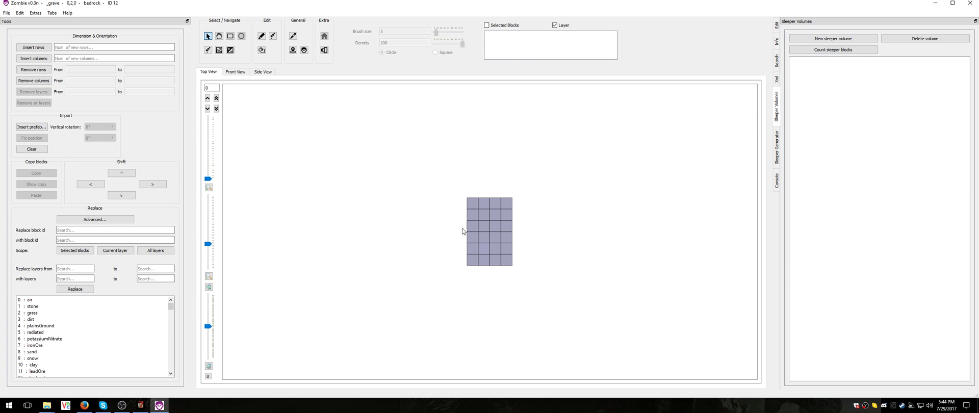
{"action": "scroll", "coordinate": [481, 239], "scroll_direction": "up", "scroll_amount": 6}
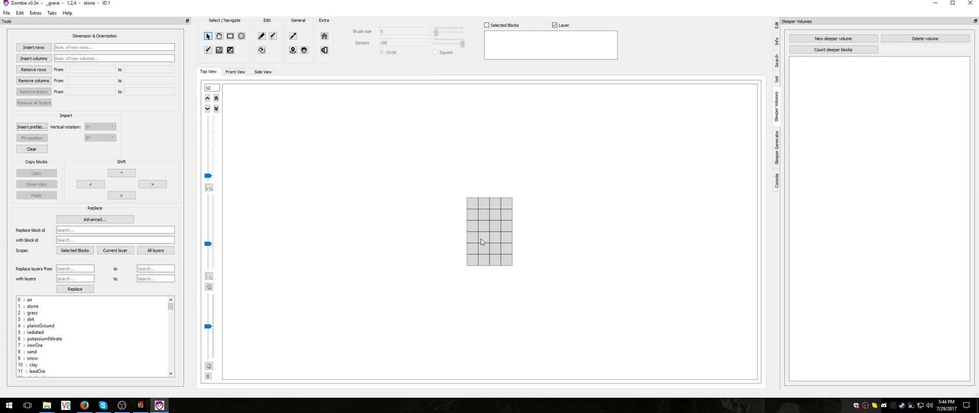
{"action": "scroll", "coordinate": [481, 239], "scroll_direction": "up", "scroll_amount": 20}
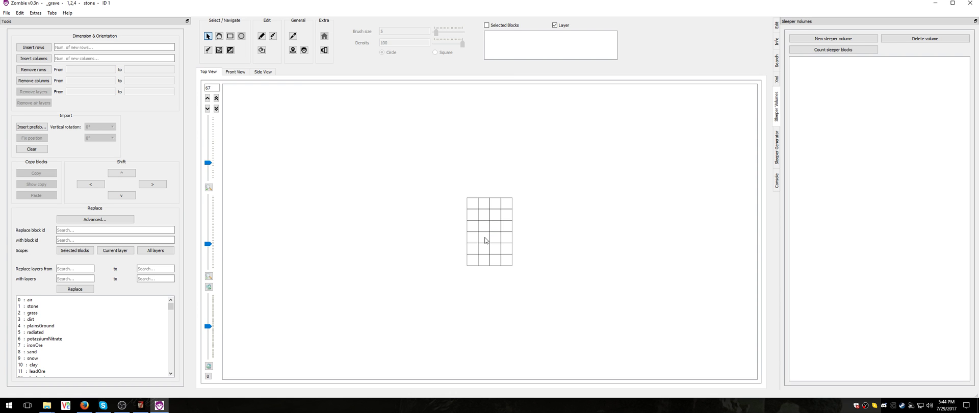
{"action": "scroll", "coordinate": [485, 241], "scroll_direction": "down", "scroll_amount": 20}
{"action": "scroll", "coordinate": [497, 244], "scroll_direction": "down", "scroll_amount": 6}
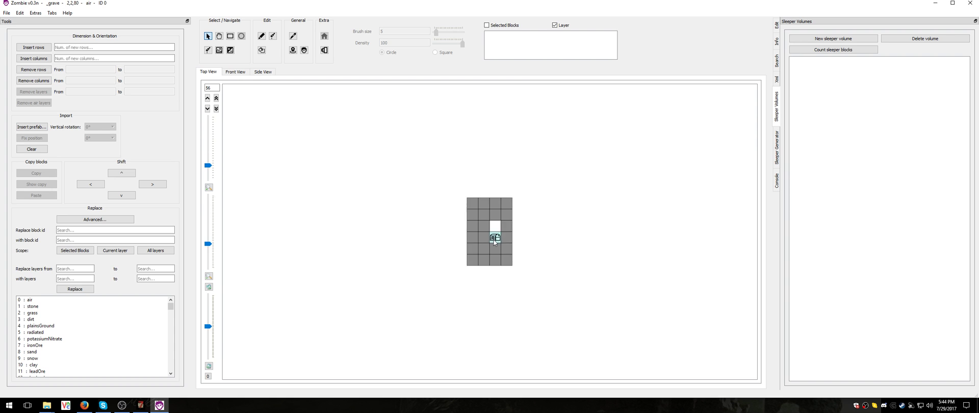
Save the prefab and remove nearly all the air rows above the grave in the side view
{"action": "left_click", "coordinate": [267, 73]}
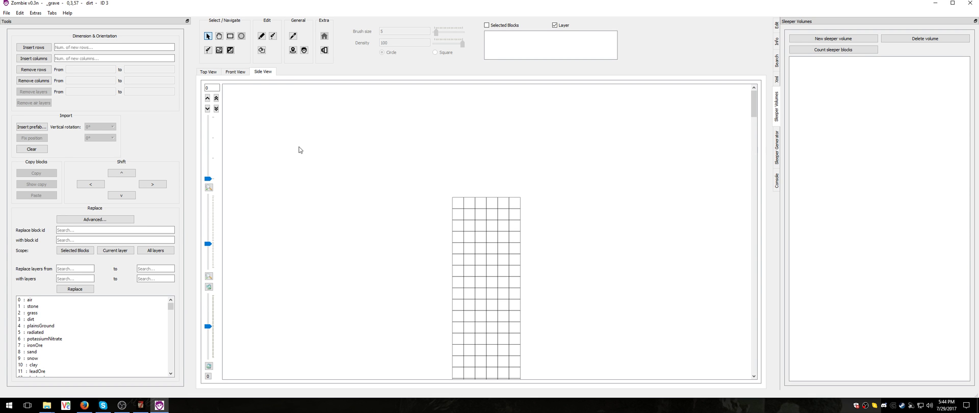
{"action": "left_click_drag", "start_coordinate": [209, 244], "coordinate": [205, 267]}
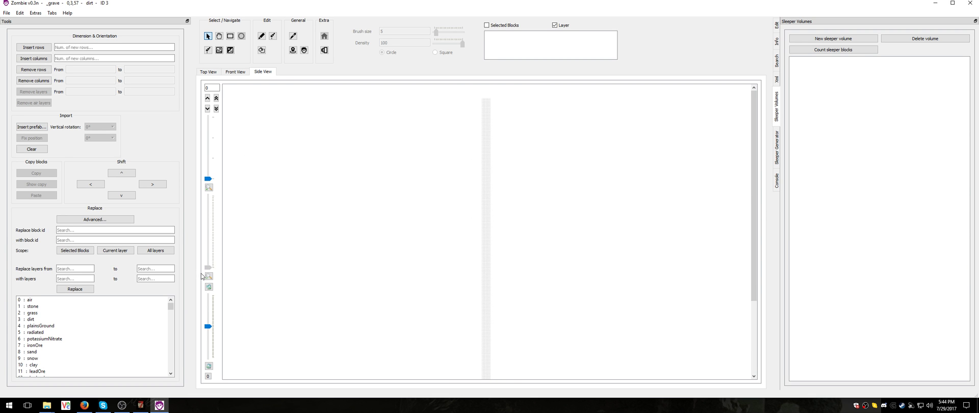
{"action": "scroll", "coordinate": [753, 256], "scroll_direction": "down", "scroll_amount": 3}
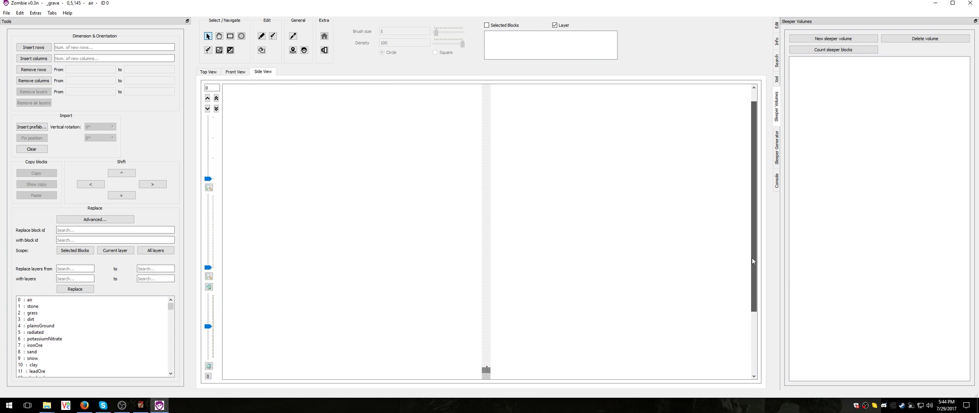
{"action": "left_click_drag", "start_coordinate": [753, 257], "coordinate": [753, 254]}
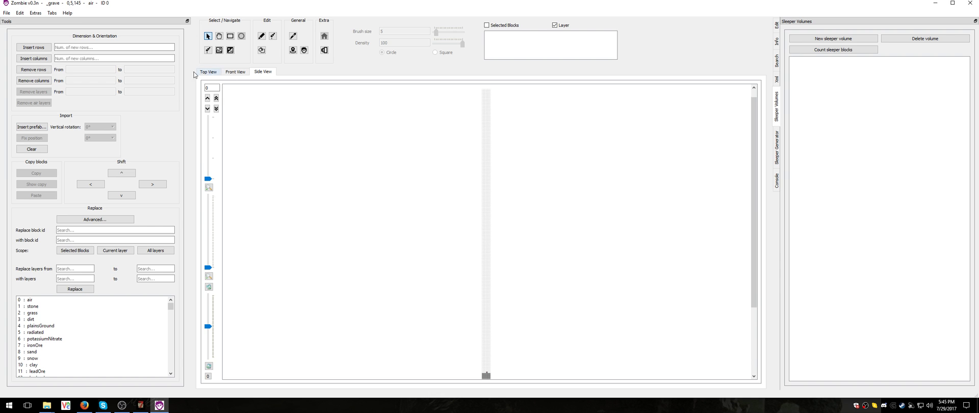
{"action": "left_click", "coordinate": [4, 13]}
{"action": "left_click", "coordinate": [41, 45]}
{"action": "left_click_drag", "start_coordinate": [484, 93], "coordinate": [494, 363]}
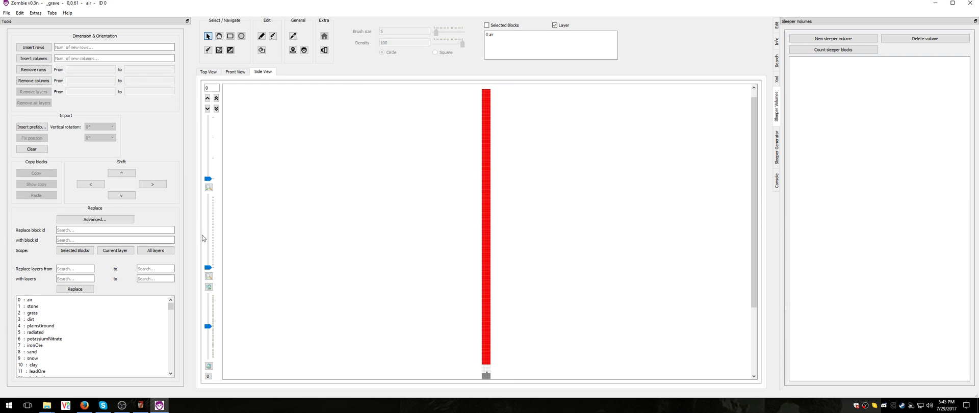
{"action": "left_click", "coordinate": [34, 70]}
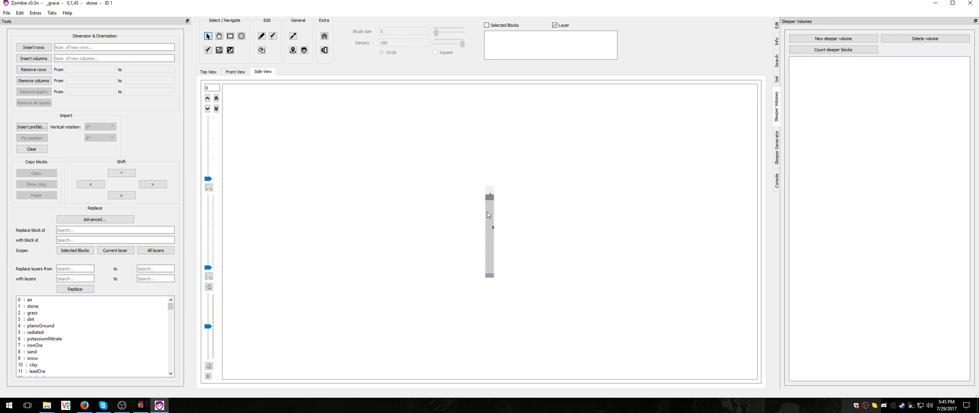
Try to remove the stone and bedrock rows beneath the grave from a side-view selection
{"action": "scroll", "coordinate": [488, 212], "scroll_direction": "up", "scroll_amount": 3}
{"action": "scroll", "coordinate": [488, 213], "scroll_direction": "down", "scroll_amount": 2}
{"action": "scroll", "coordinate": [488, 212], "scroll_direction": "up", "scroll_amount": 1}
{"action": "left_click_drag", "start_coordinate": [487, 203], "coordinate": [497, 306]}
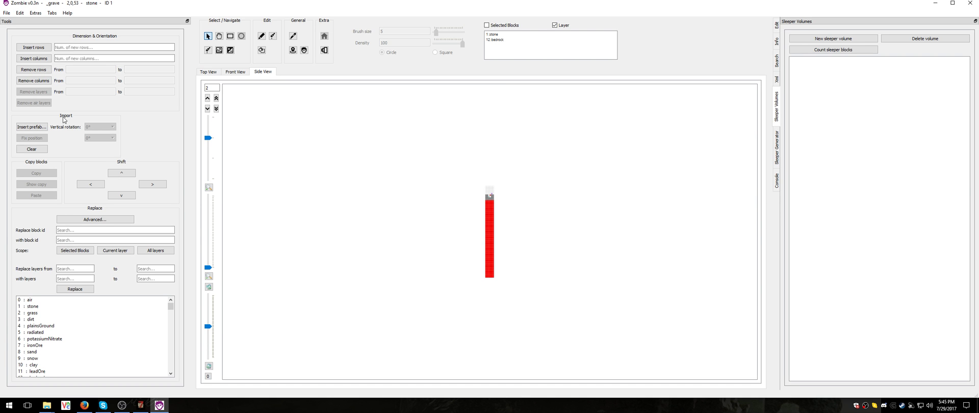
{"action": "left_click", "coordinate": [39, 71]}
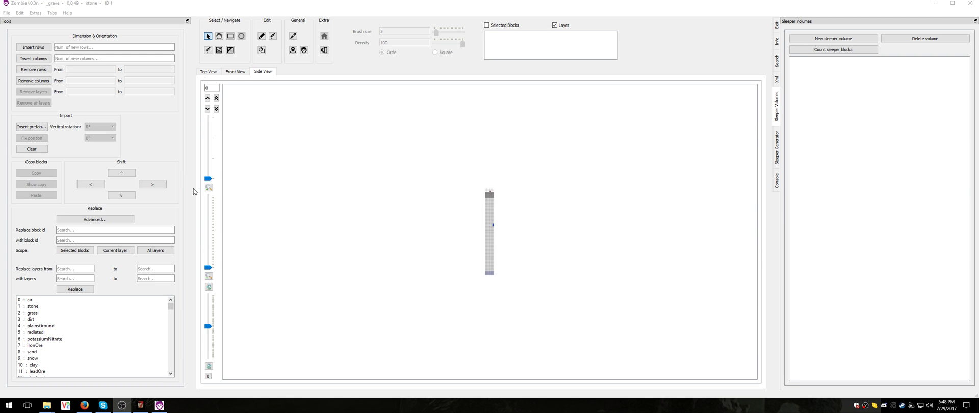
Remove every row below the top six in the side view, down to bedrock, and save the prefab
{"action": "left_click_drag", "start_coordinate": [209, 268], "coordinate": [212, 256]}
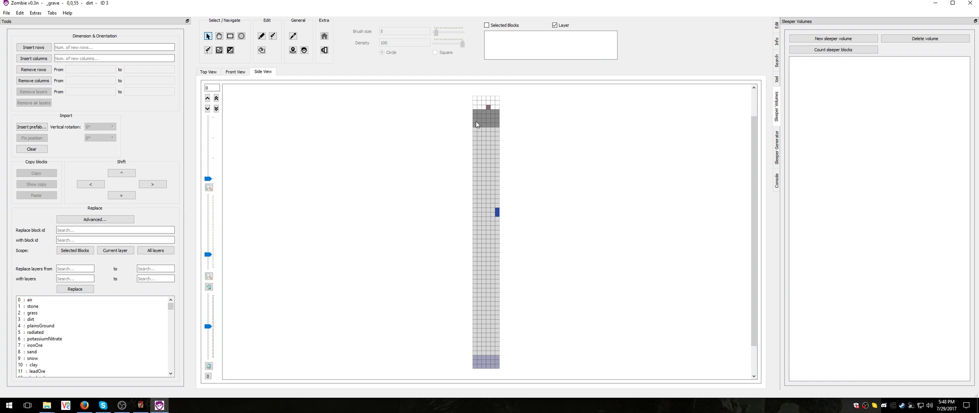
{"action": "scroll", "coordinate": [476, 122], "scroll_direction": "up", "scroll_amount": 2}
{"action": "left_click", "coordinate": [475, 126]}
{"action": "left_click_drag", "start_coordinate": [476, 130], "coordinate": [501, 369]}
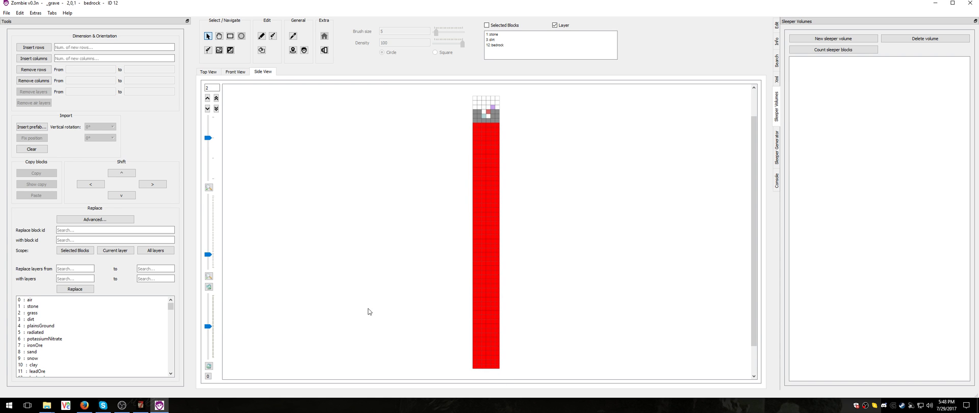
{"action": "left_click", "coordinate": [36, 72]}
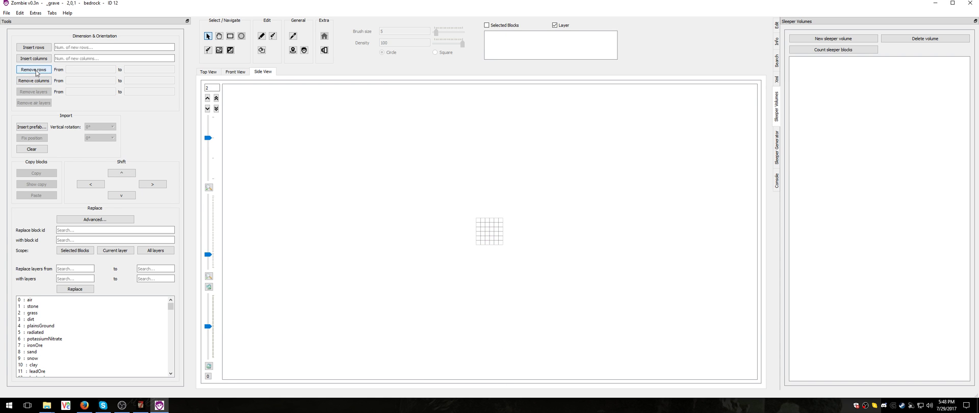
{"action": "left_click", "coordinate": [6, 12]}
{"action": "left_click", "coordinate": [18, 43]}
Inspect the finished grave in the top view layer by layer from layer 0, checking the coffin, sleeper and surface blocks
{"action": "left_click", "coordinate": [209, 71]}
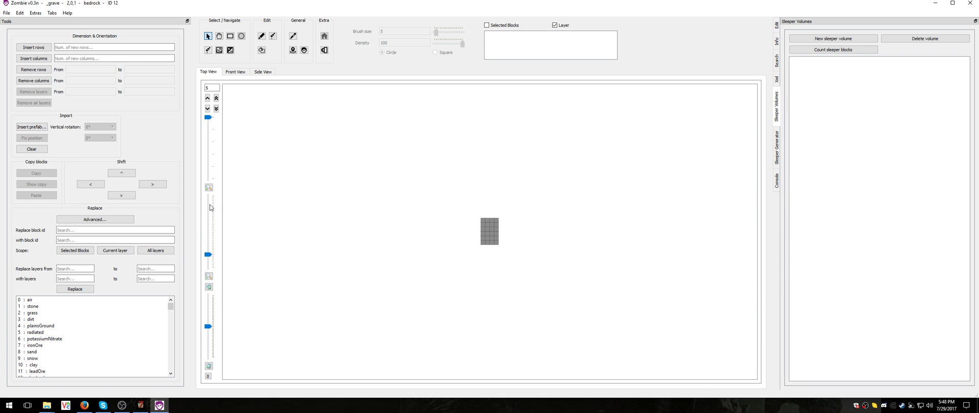
{"action": "left_click_drag", "start_coordinate": [209, 118], "coordinate": [212, 179]}
{"action": "left_click_drag", "start_coordinate": [208, 255], "coordinate": [210, 231]}
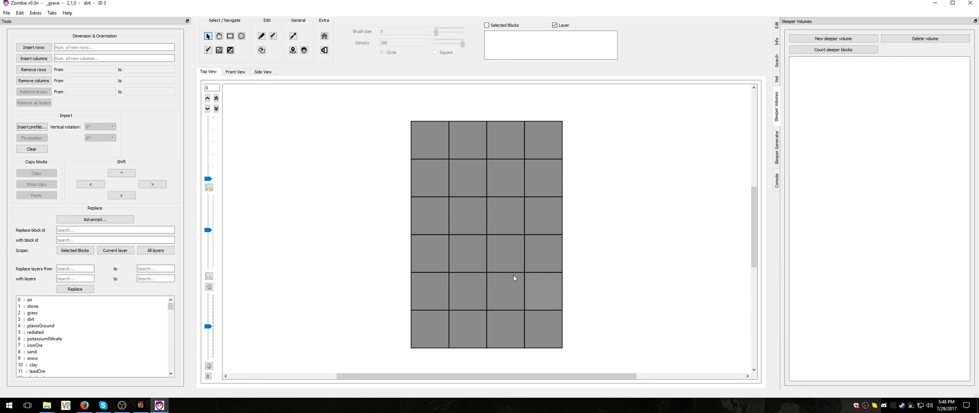
{"action": "scroll", "coordinate": [507, 274], "scroll_direction": "up", "scroll_amount": 1}
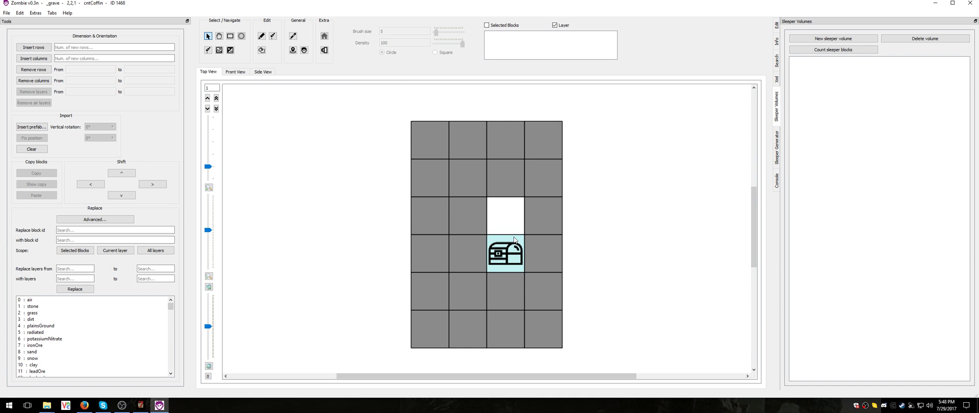
{"action": "scroll", "coordinate": [514, 240], "scroll_direction": "up", "scroll_amount": 1}
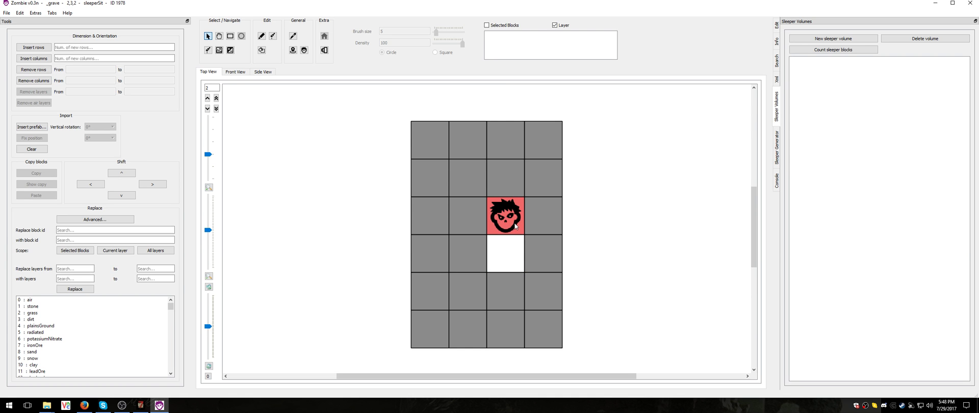
{"action": "scroll", "coordinate": [516, 226], "scroll_direction": "up", "scroll_amount": 1}
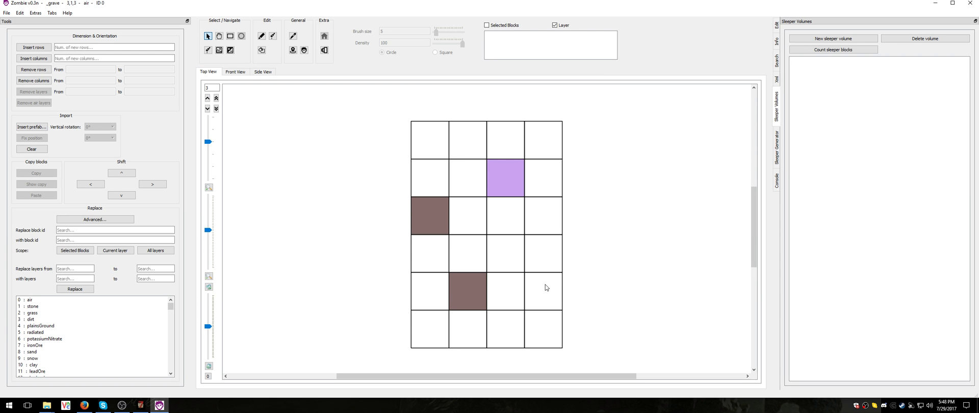
{"action": "scroll", "coordinate": [539, 281], "scroll_direction": "up", "scroll_amount": 1}
{"action": "scroll", "coordinate": [540, 285], "scroll_direction": "up", "scroll_amount": 1}
{"action": "scroll", "coordinate": [540, 284], "scroll_direction": "down", "scroll_amount": 3}
{"action": "scroll", "coordinate": [540, 285], "scroll_direction": "down", "scroll_amount": 1}
{"action": "scroll", "coordinate": [541, 284], "scroll_direction": "up", "scroll_amount": 1}
{"action": "scroll", "coordinate": [540, 284], "scroll_direction": "up", "scroll_amount": 1}
Save the prefab, try inserting it in 7 Days to Die with the chat command "bbb ip _grave", and return to the Zombie editor
{"action": "left_click", "coordinate": [7, 13]}
{"action": "left_click", "coordinate": [15, 42]}
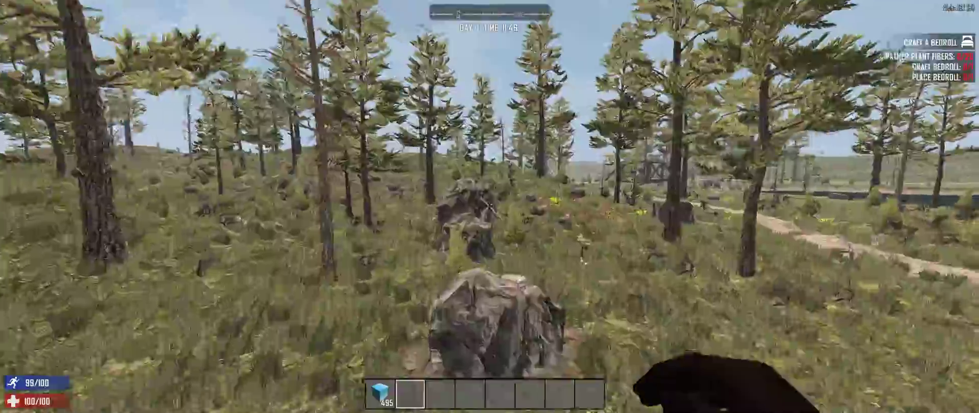
{"action": "key", "text": "w"}
{"action": "key", "text": "w"}
{"action": "key", "text": "w"}
{"action": "type", "text": "t"}
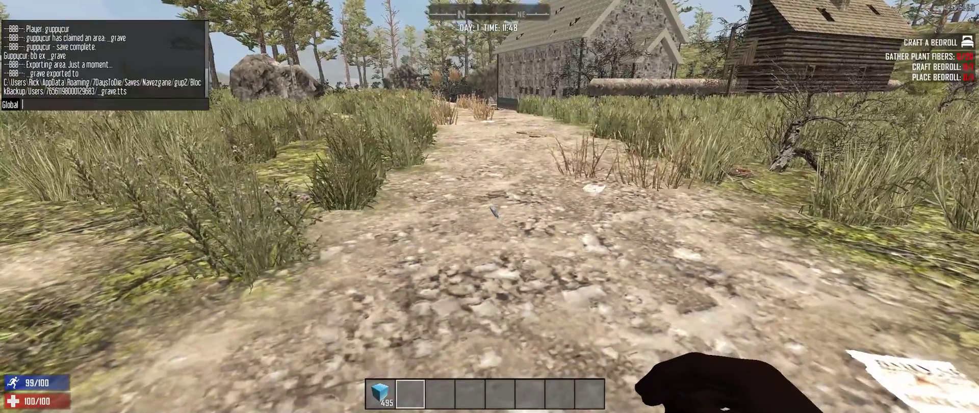
{"action": "type", "text": "bbb ip _grave"}
{"action": "key", "text": "Return"}
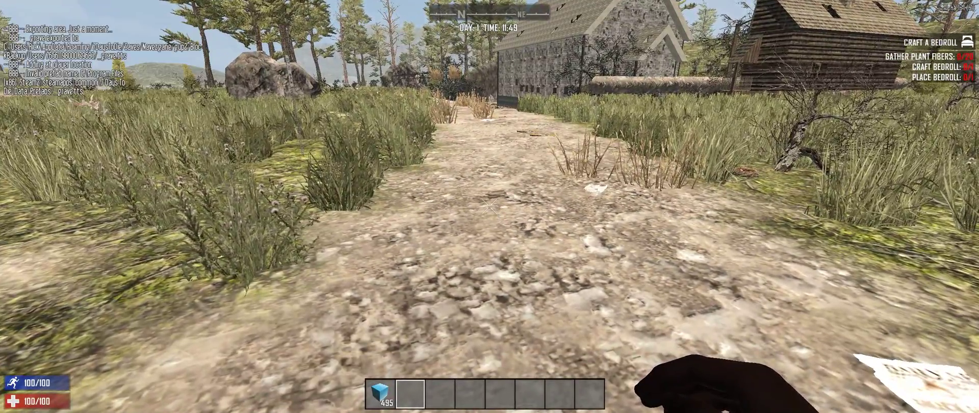
{"action": "key", "text": "alt+Tab"}
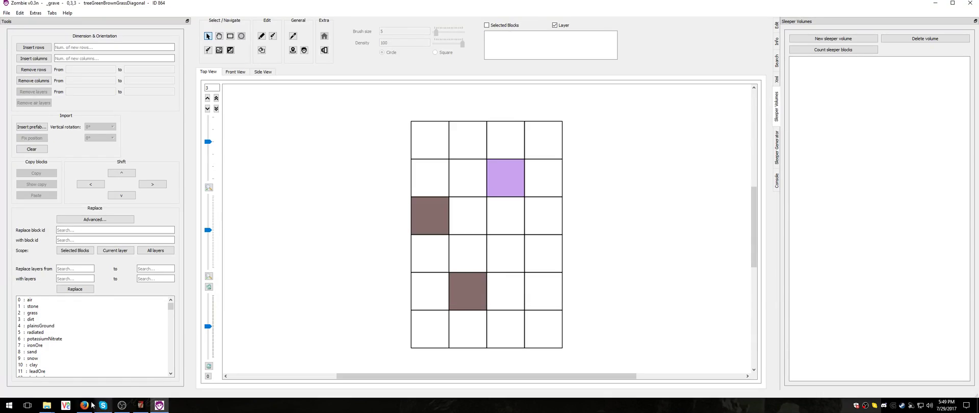
Copy the updated _grave.tts and _grave.xml from the BlockBackup user folder into the game's Prefabs folder
{"action": "left_click", "coordinate": [44, 383]}
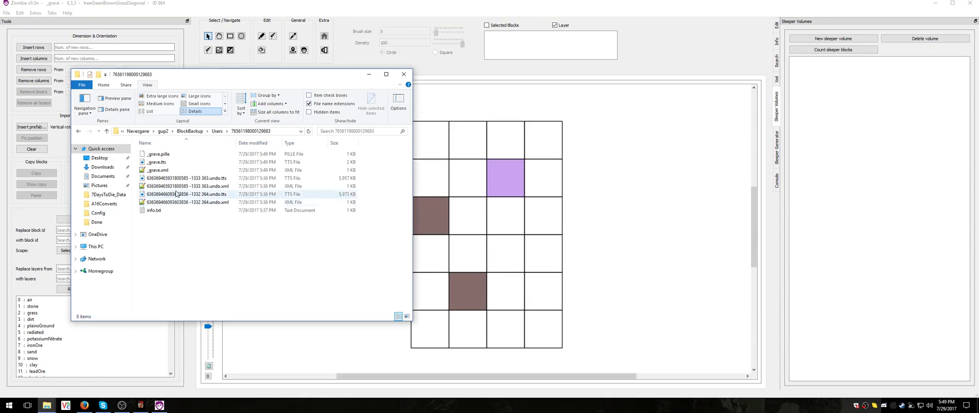
{"action": "left_click", "coordinate": [163, 171]}
{"action": "left_click", "coordinate": [161, 162], "text": "shift"}
{"action": "right_click", "coordinate": [164, 162]}
{"action": "left_click", "coordinate": [193, 227]}
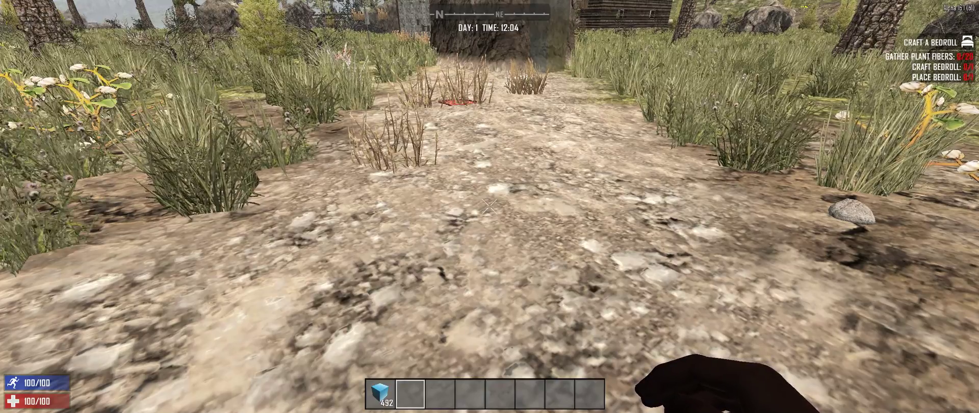
Insert the grave in 7 Days to Die with the chat command "bbb ip _grave -1350 58 331"
{"action": "key", "text": "t"}
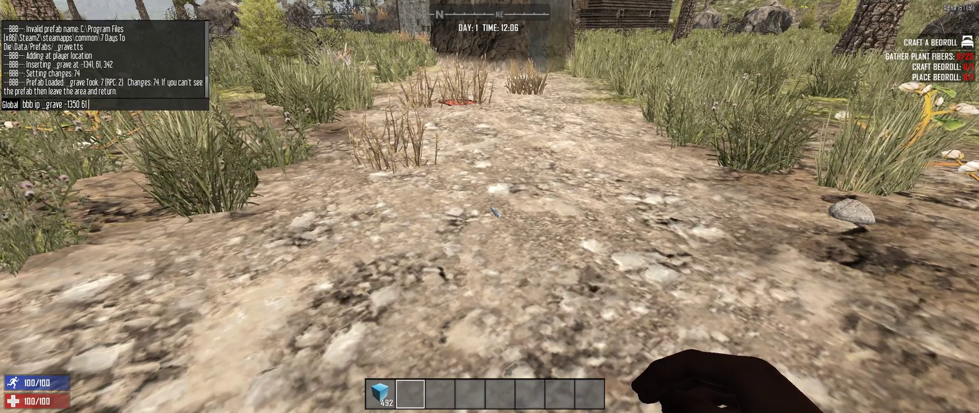
{"action": "key", "text": "Escape"}
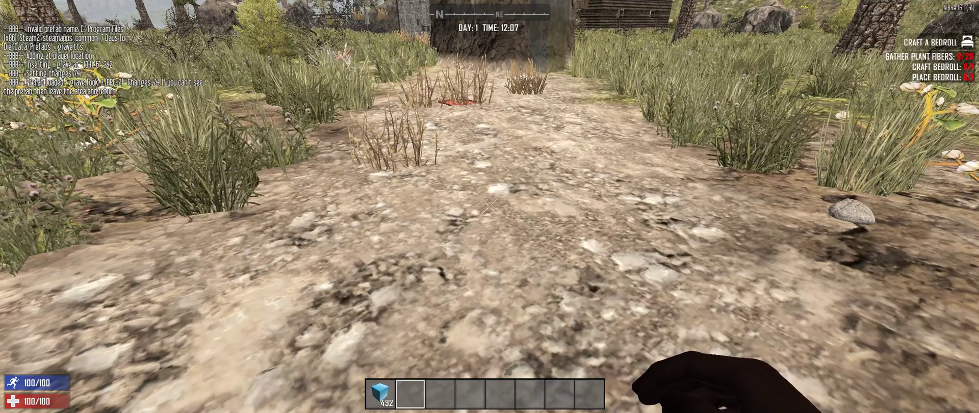
{"action": "key", "text": "Escape"}
{"action": "key", "text": "Escape"}
{"action": "key", "text": "t"}
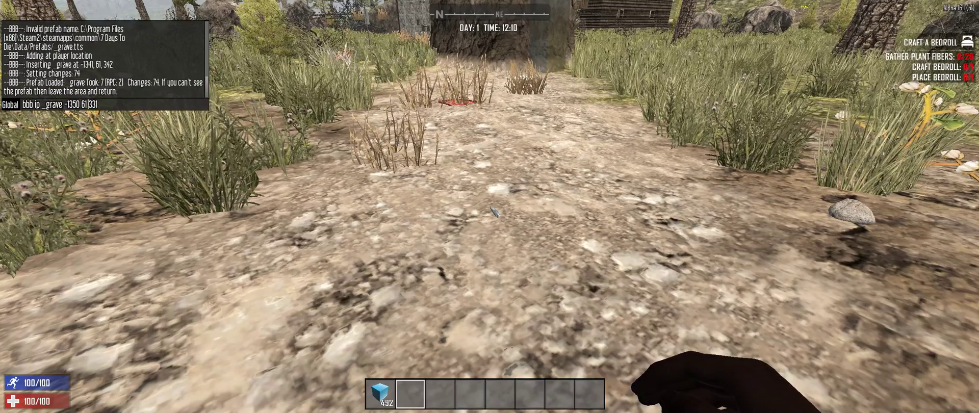
{"action": "key", "text": "Left"}
{"action": "key", "text": "Left"}
{"action": "key", "text": "Left"}
{"action": "key", "text": "Left"}
{"action": "key", "text": "shift+Left"}
{"action": "key", "text": "shift+Left"}
{"action": "type", "text": "58"}
{"action": "key", "text": "Return"}
Walk around the inserted grave and examine its headstone, open pit and surrounding terrain
{"action": "key", "text": "s"}
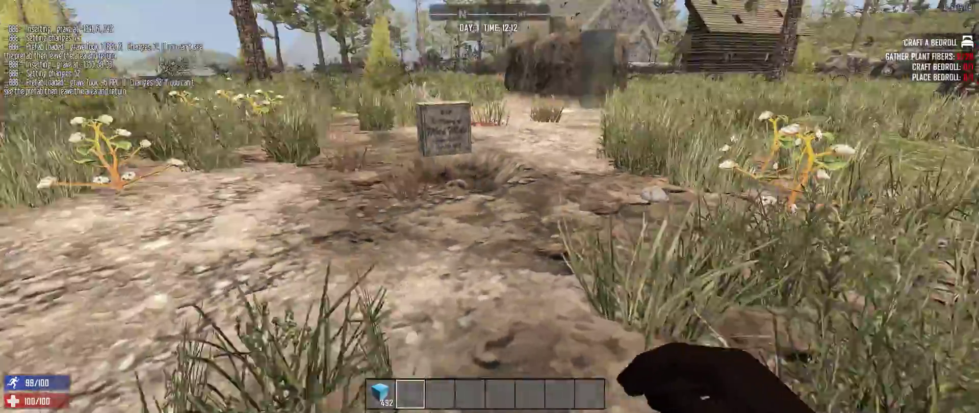
{"action": "key", "text": "w"}
{"action": "key", "text": "w"}
{"action": "key", "text": "d"}
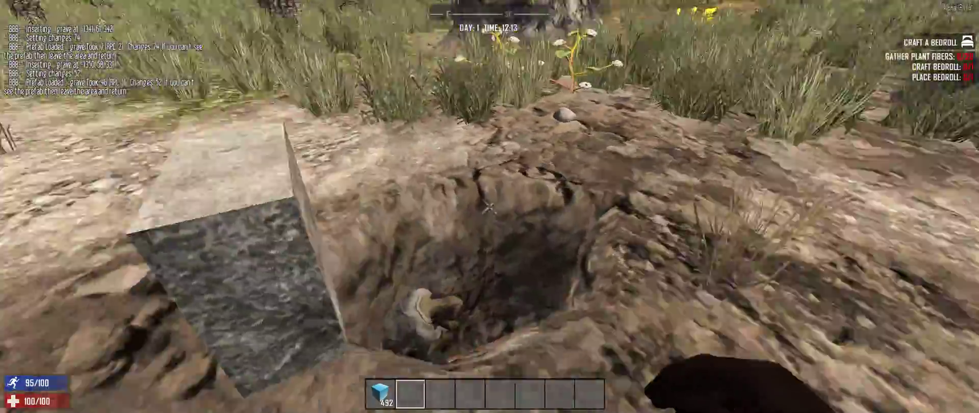
{"action": "key", "text": "d"}
{"action": "key", "text": "w"}
{"action": "key", "text": "w"}
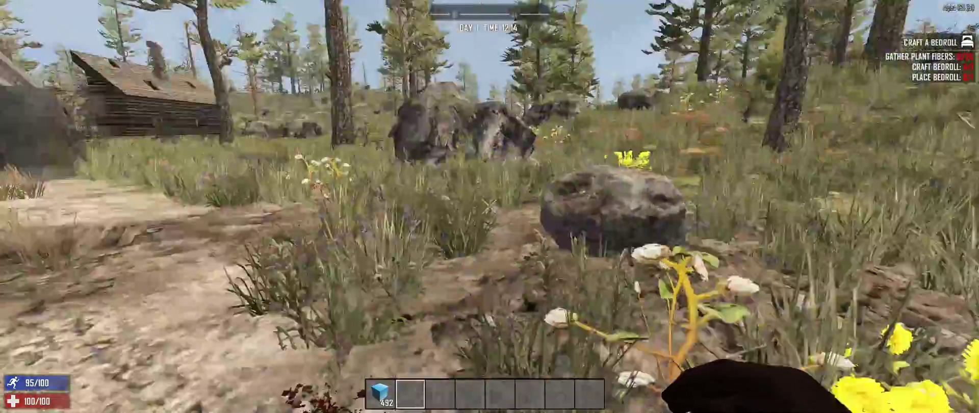
{"action": "key", "text": "w"}
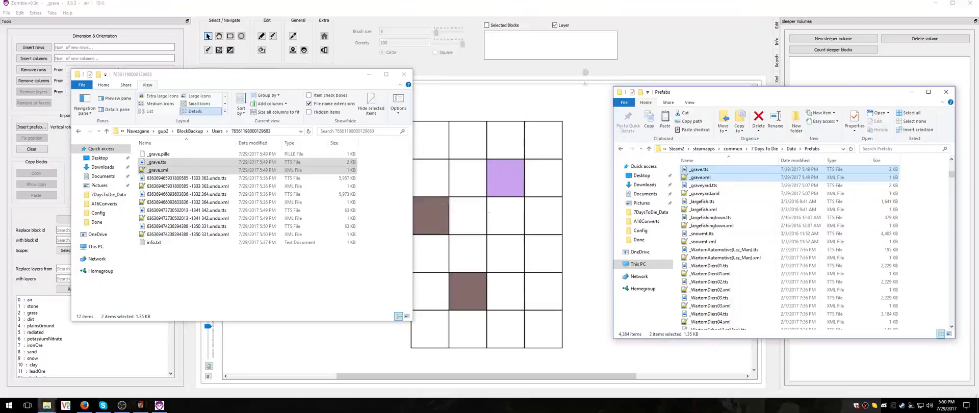
Back in the Zombie editor, add a sleeper volume on layer 2 and stretch it over the whole grave, start 0,2,0 and size 4,3,6
{"action": "left_click", "coordinate": [514, 3]}
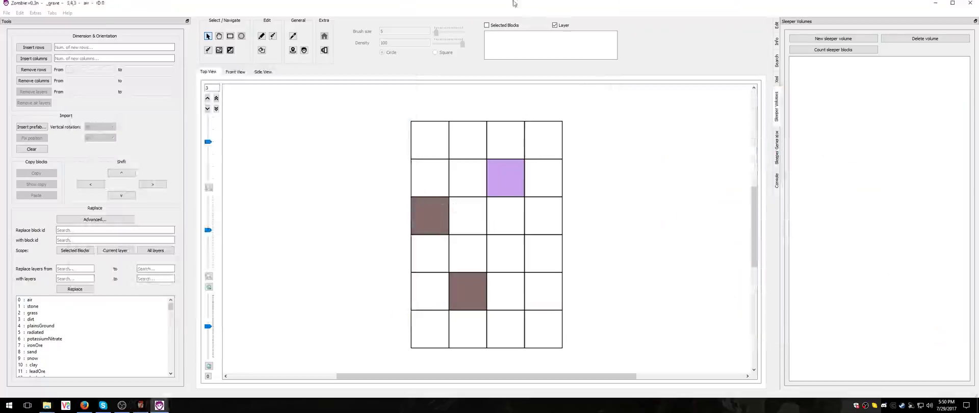
{"action": "scroll", "coordinate": [491, 179], "scroll_direction": "up", "scroll_amount": 1}
{"action": "scroll", "coordinate": [491, 179], "scroll_direction": "down", "scroll_amount": 2}
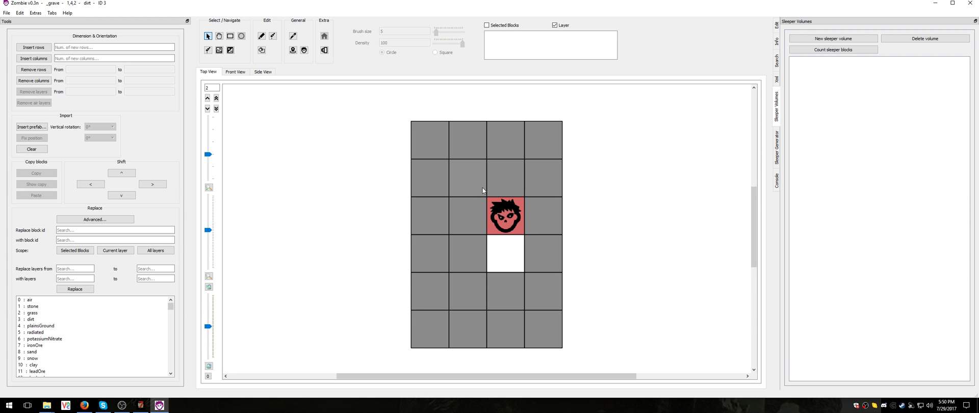
{"action": "left_click", "coordinate": [825, 40]}
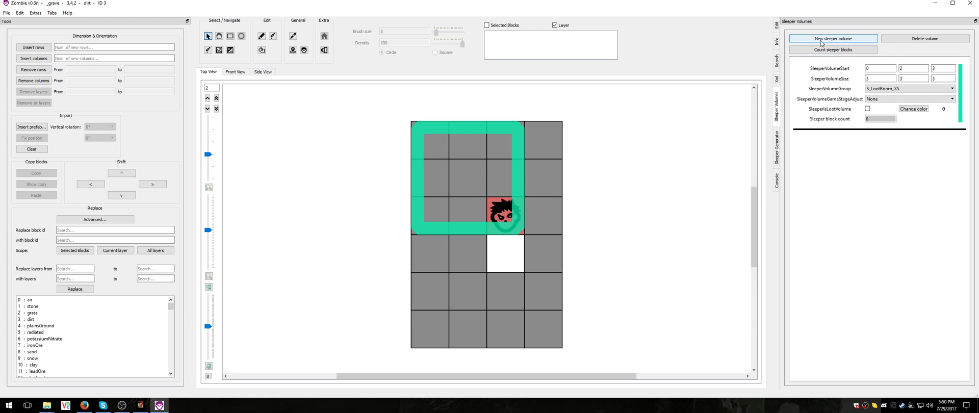
{"action": "left_click_drag", "start_coordinate": [517, 262], "coordinate": [513, 402]}
{"action": "left_click_drag", "start_coordinate": [520, 285], "coordinate": [528, 282]}
{"action": "key", "text": "Right"}
{"action": "key", "text": "Right"}
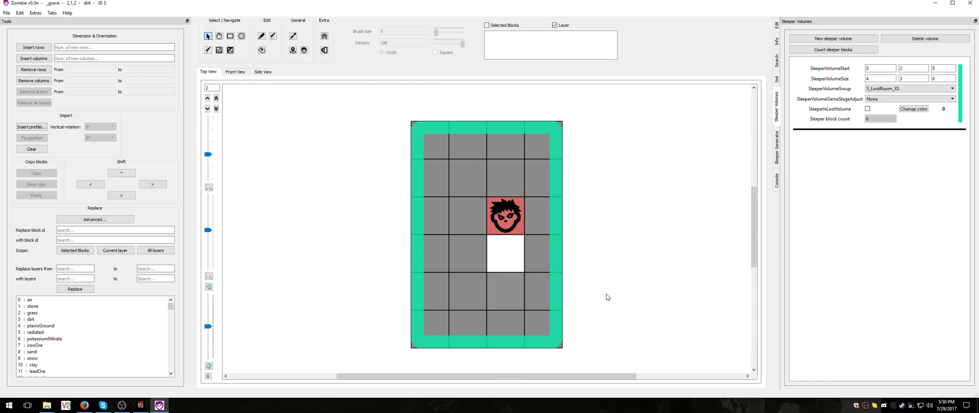
Set the sleeper volume's group to S_Default_S and its middle size value to 10, and save the prefab
{"action": "left_click", "coordinate": [927, 90]}
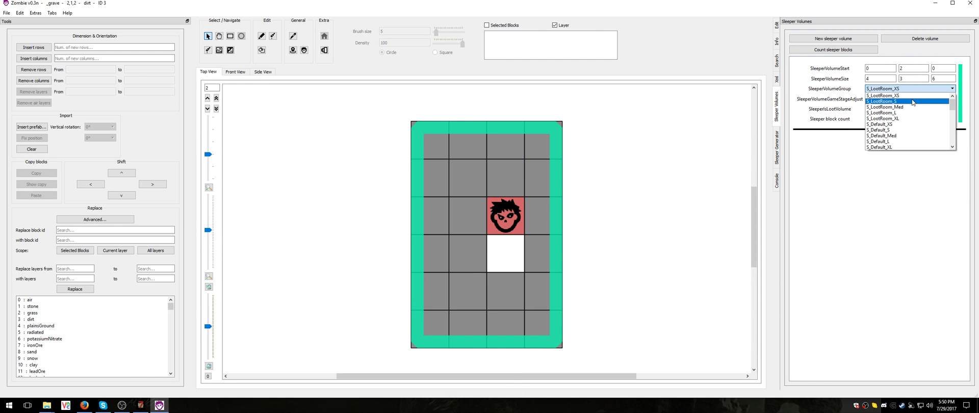
{"action": "left_click", "coordinate": [904, 124]}
{"action": "left_click", "coordinate": [906, 93]}
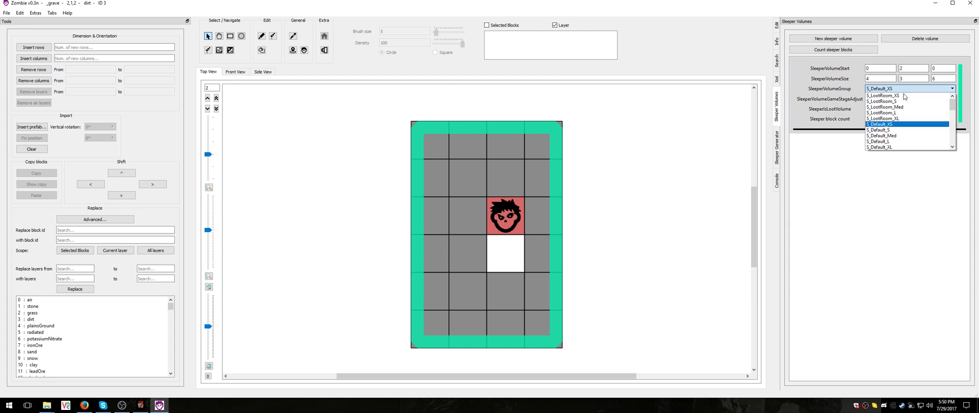
{"action": "left_click", "coordinate": [898, 135]}
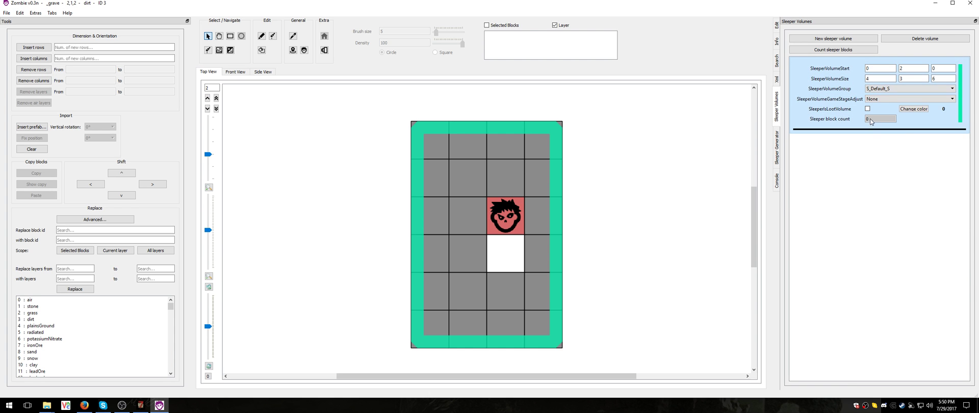
{"action": "left_click", "coordinate": [912, 80]}
{"action": "type", "text": "10"}
{"action": "left_click", "coordinate": [7, 13]}
{"action": "left_click", "coordinate": [31, 44]}
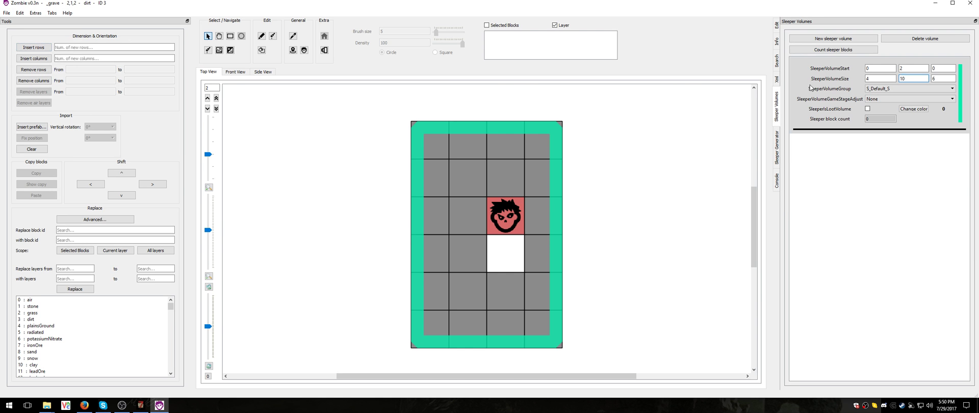
Count the sleeper blocks in the volume and save the prefab again
{"action": "left_click", "coordinate": [837, 52]}
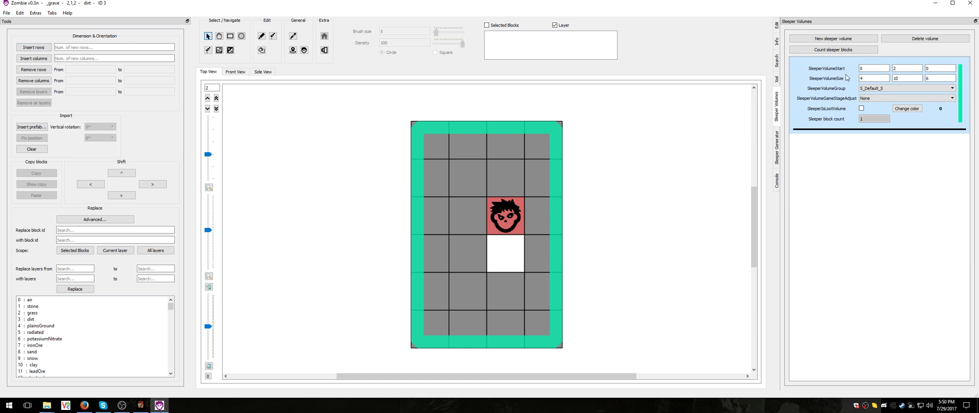
{"action": "left_click", "coordinate": [6, 12]}
{"action": "left_click", "coordinate": [20, 42]}
Open the saved _grave.xml from the backup folder and check its sleeper volume properties
{"action": "left_click", "coordinate": [47, 405]}
{"action": "left_click", "coordinate": [41, 393]}
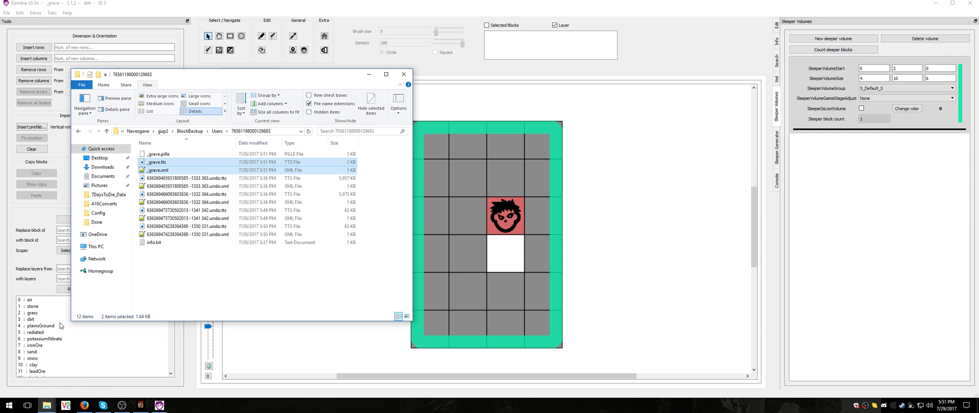
{"action": "double_click", "coordinate": [161, 170]}
{"action": "left_click_drag", "start_coordinate": [225, 123], "coordinate": [2, 86]}
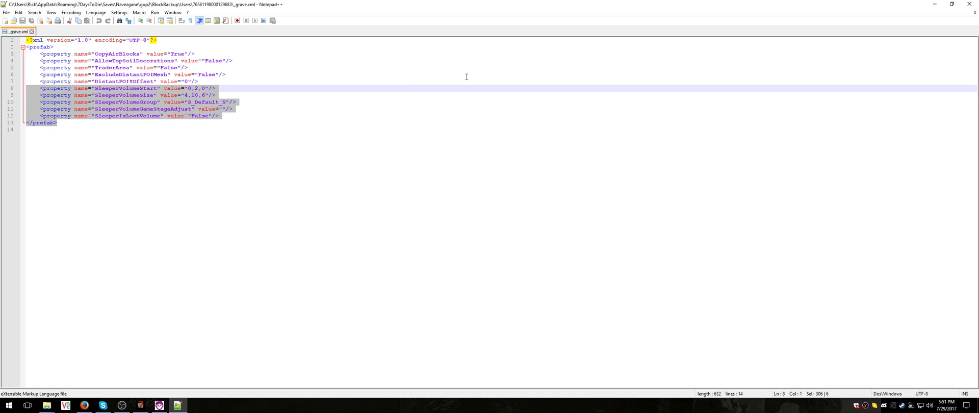
{"action": "left_click", "coordinate": [970, 5]}
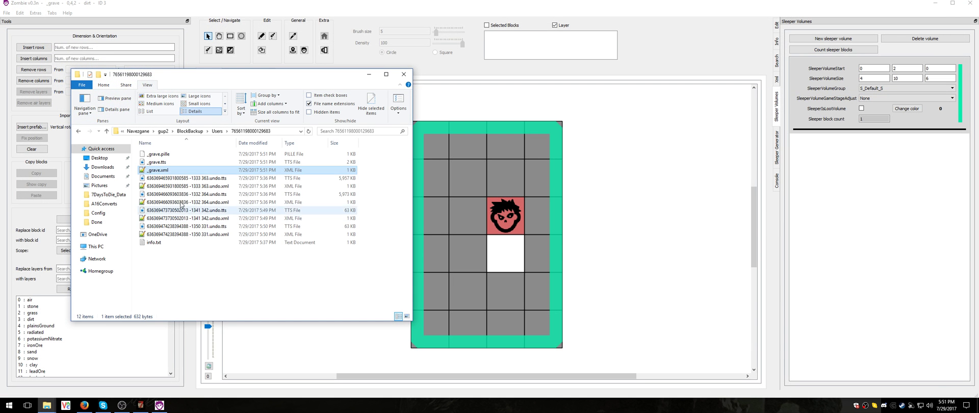
Copy _grave.tts and _grave.xml into the game's Prefabs folder, replacing the existing files
{"action": "right_click", "coordinate": [162, 171]}
{"action": "left_click", "coordinate": [186, 252]}
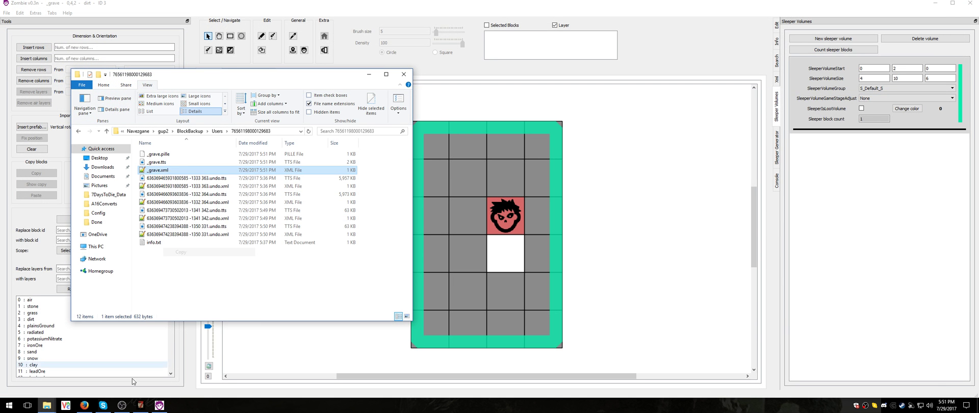
{"action": "left_click", "coordinate": [161, 163], "text": "ctrl"}
{"action": "right_click", "coordinate": [162, 163]}
{"action": "left_click", "coordinate": [181, 228]}
{"action": "left_click", "coordinate": [49, 407]}
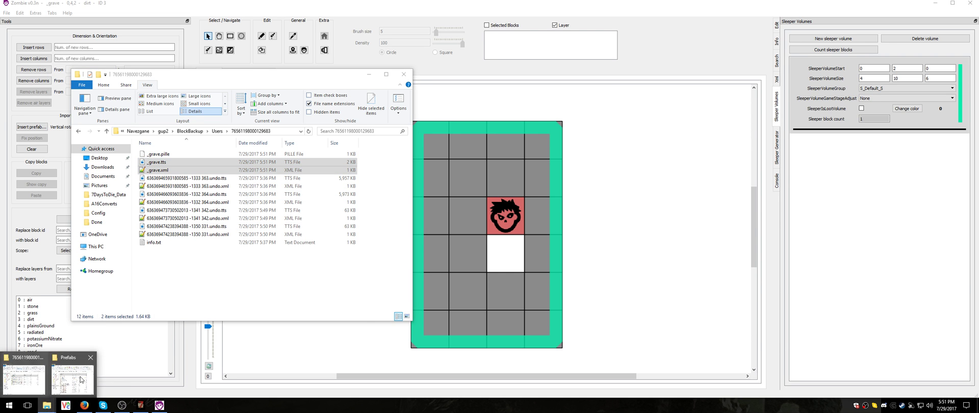
{"action": "left_click", "coordinate": [76, 372]}
{"action": "key", "text": "ctrl+v"}
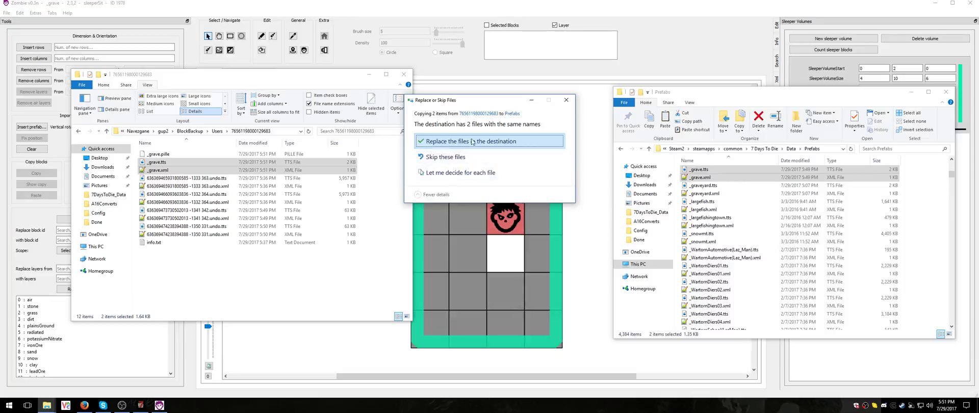
{"action": "left_click", "coordinate": [470, 141]}
Return to 7 Days to Die, insert _grave at -1356 58 324 and inspect the coffin in the open pit
{"action": "left_click", "coordinate": [140, 405]}
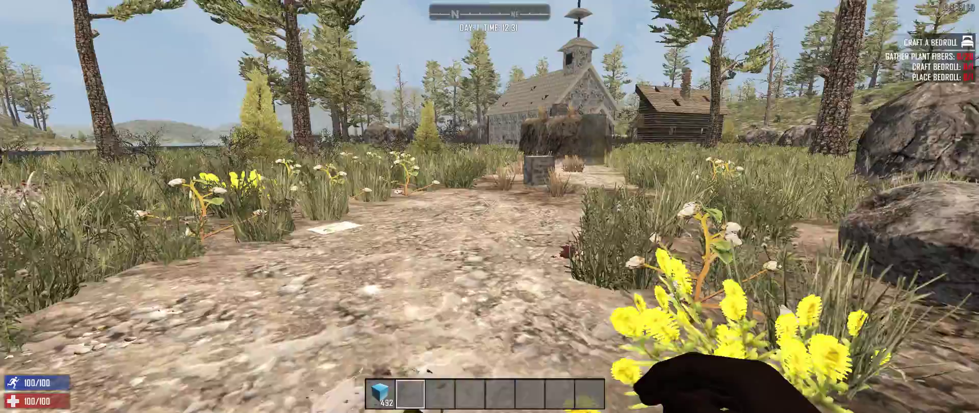
{"action": "key", "text": "w"}
{"action": "key", "text": "w"}
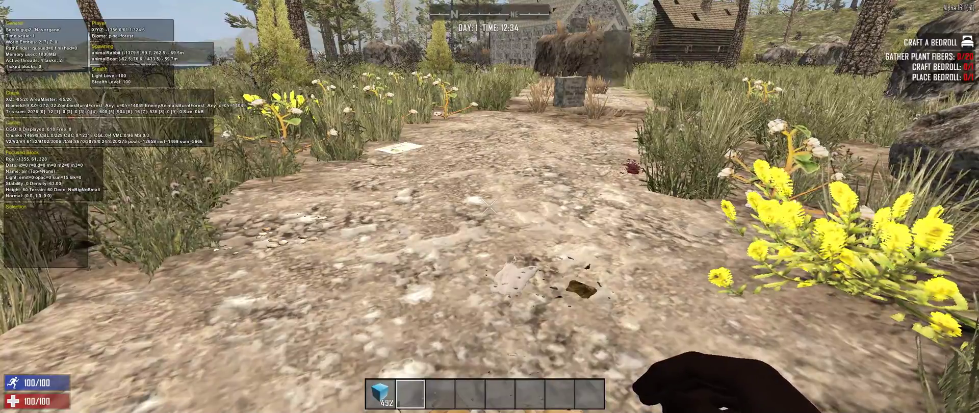
{"action": "key", "text": "w"}
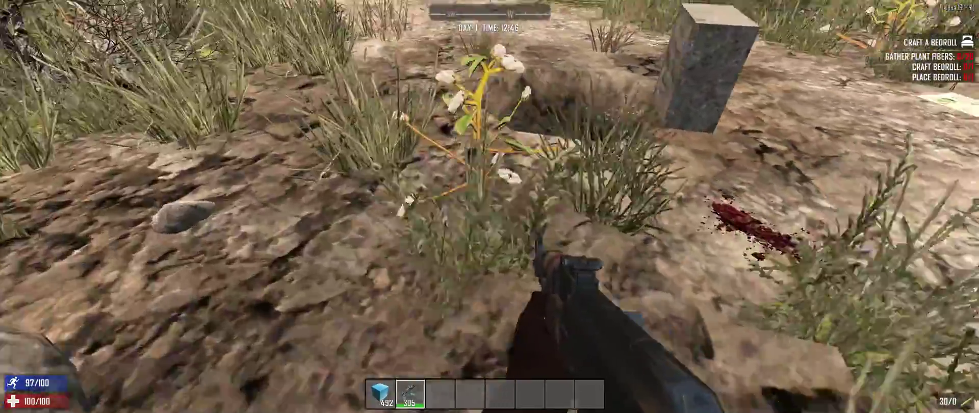
{"action": "key", "text": "w"}
{"action": "key", "text": "w"}
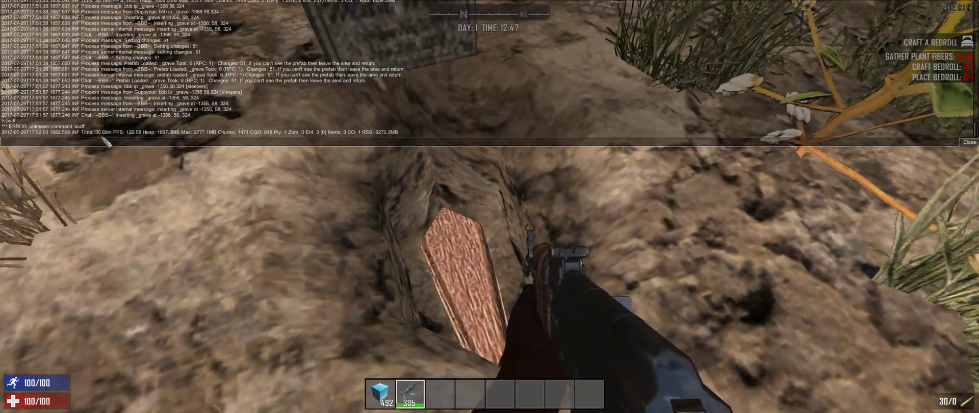
Walk south along the dirt path to a free spot for a second grave and display its debug coordinates
{"action": "key", "text": "shift+w"}
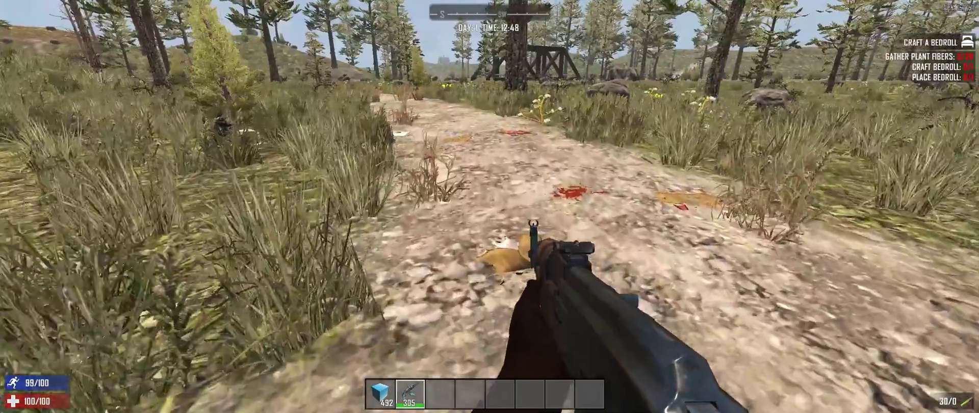
{"action": "key", "text": "w"}
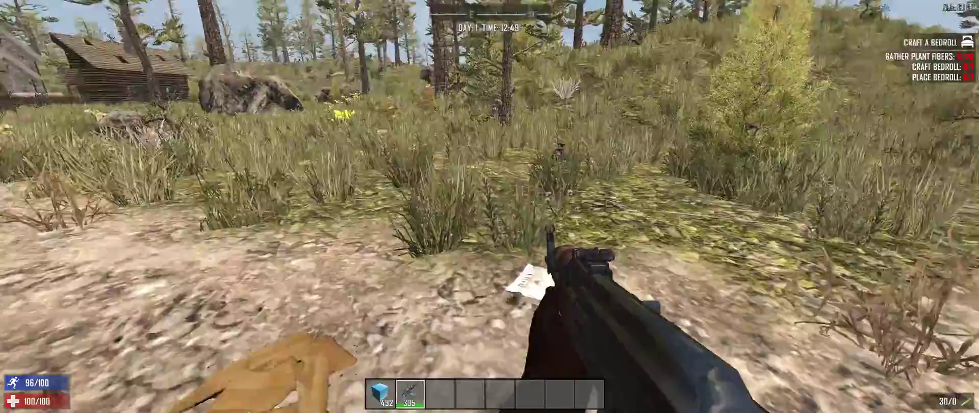
{"action": "key", "text": "w"}
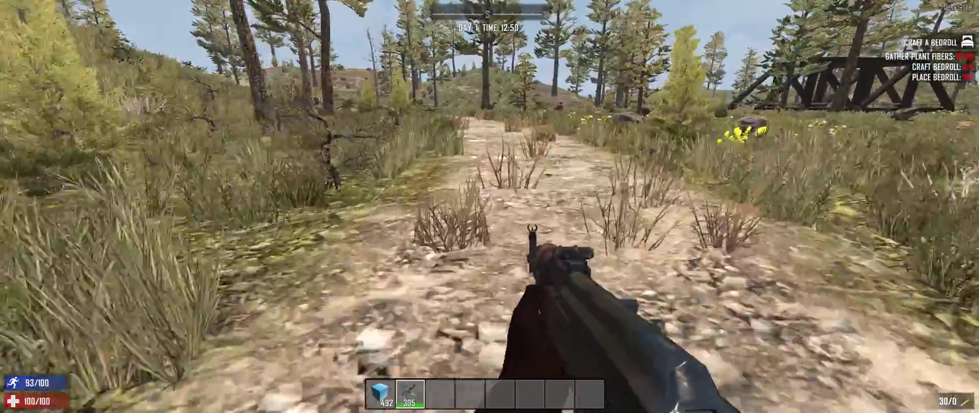
{"action": "key", "text": "w"}
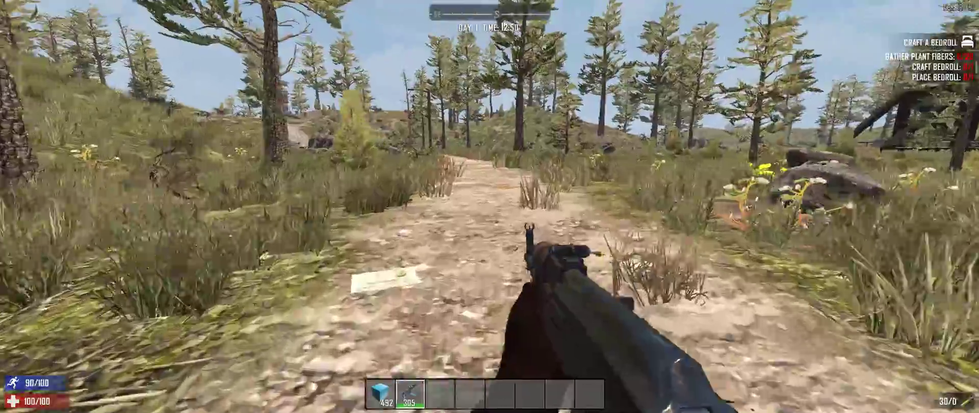
{"action": "key", "text": "w"}
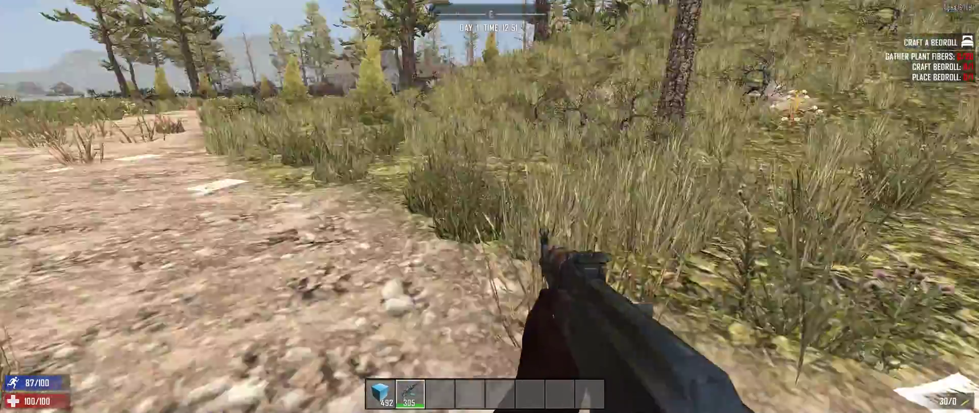
{"action": "key", "text": "F3"}
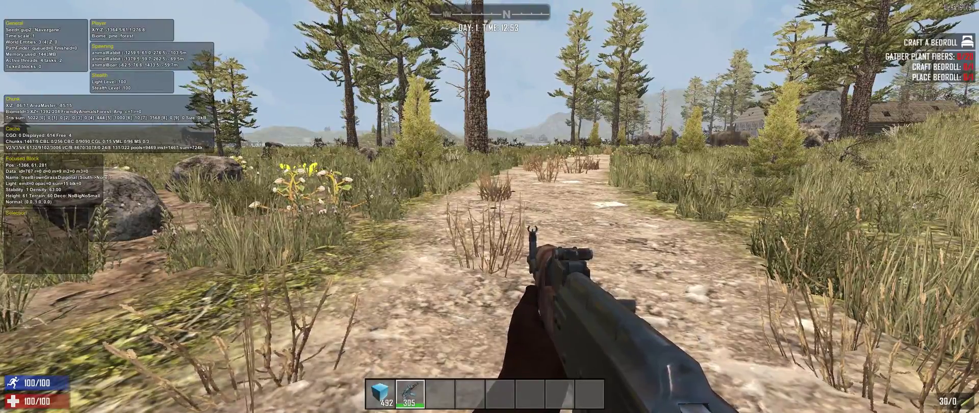
Insert another _grave prefab at -1364 58 277, leave the area and return along the path so that it loads
{"action": "key", "text": "w"}
{"action": "key", "text": "w"}
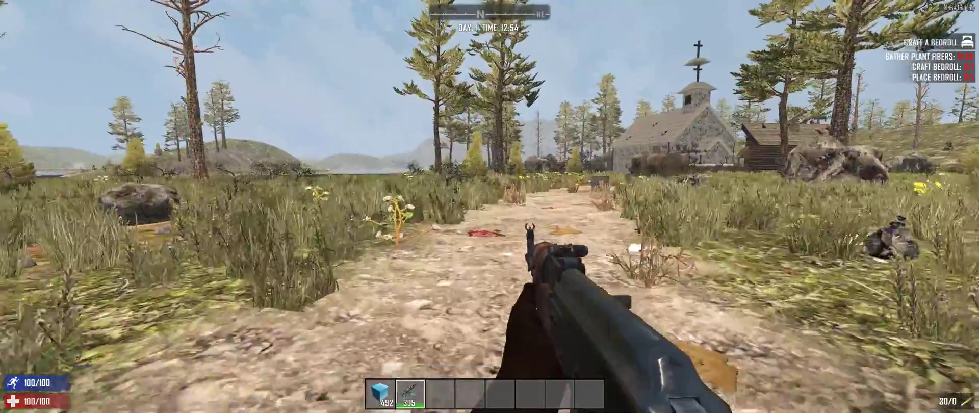
{"action": "key", "text": "w"}
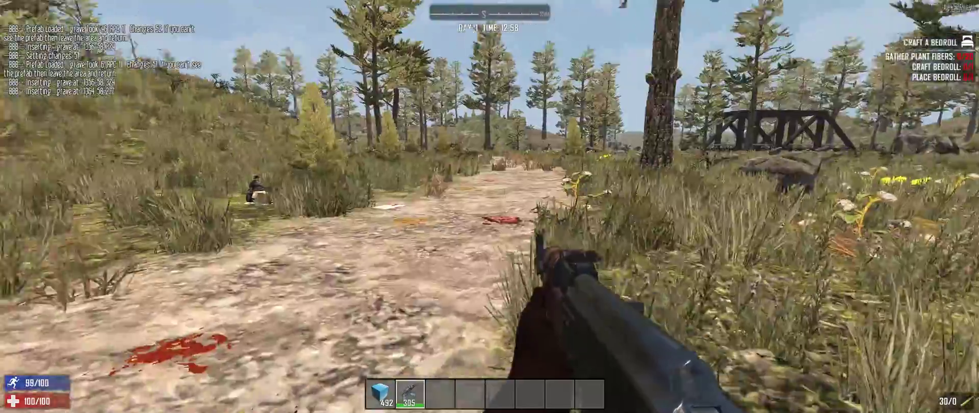
{"action": "key", "text": "w"}
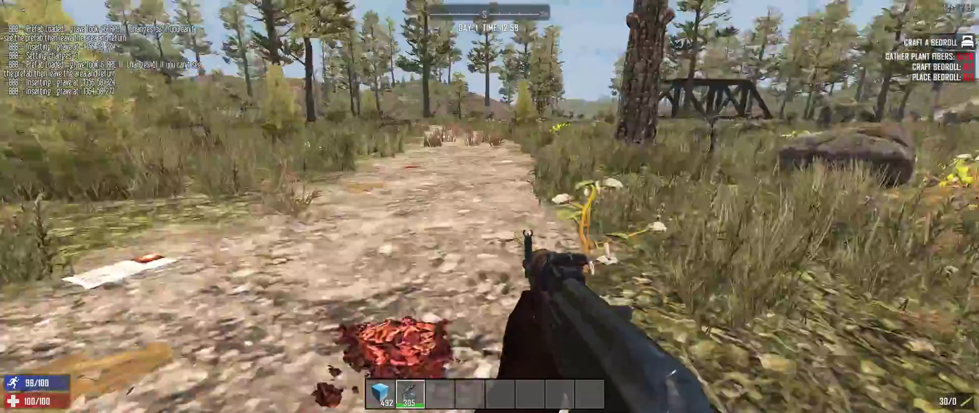
{"action": "key", "text": "w"}
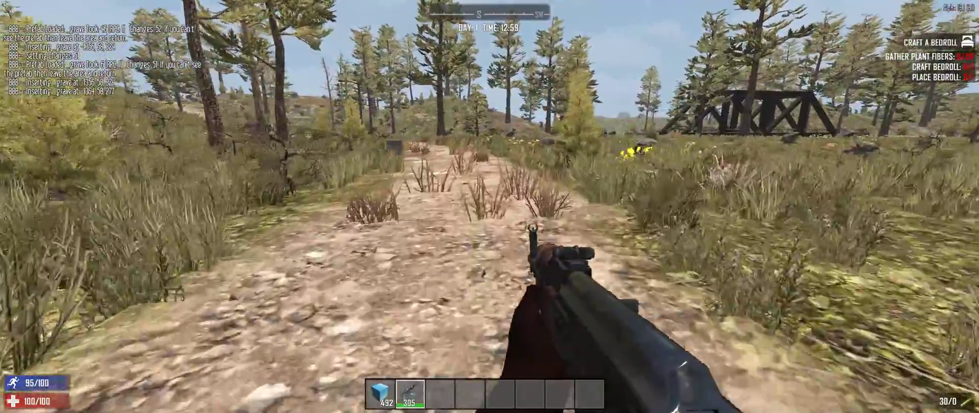
{"action": "key", "text": "w"}
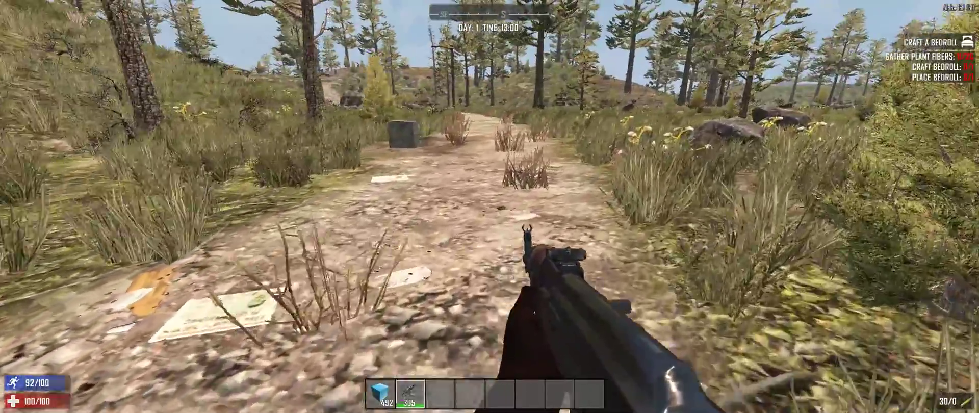
Examine the newly inserted grave, its headstone and the coffin in the open pit from several sides
{"action": "key", "text": "w"}
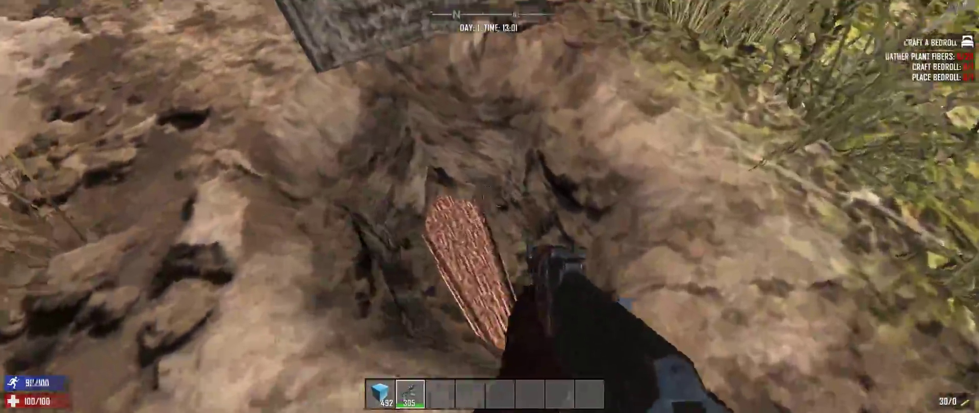
{"action": "key", "text": "s"}
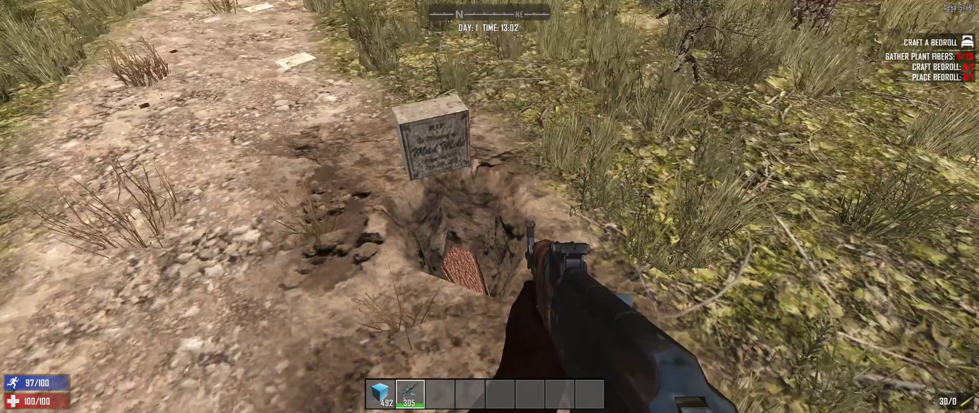
{"action": "key", "text": "s"}
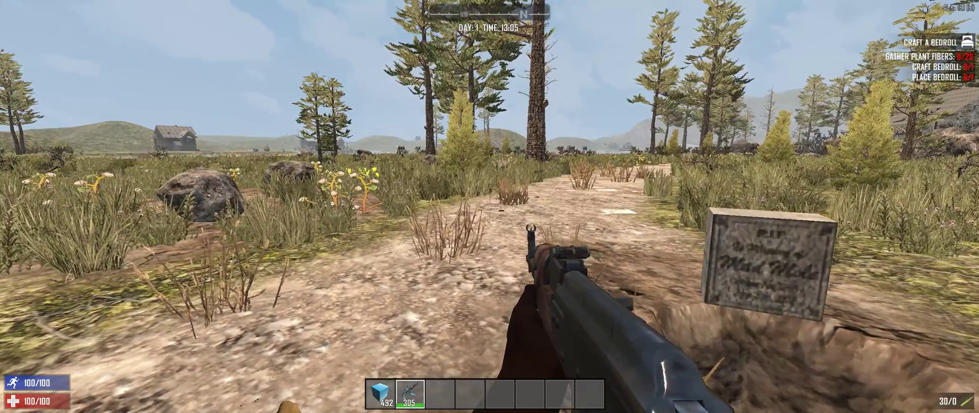
{"action": "key", "text": "s"}
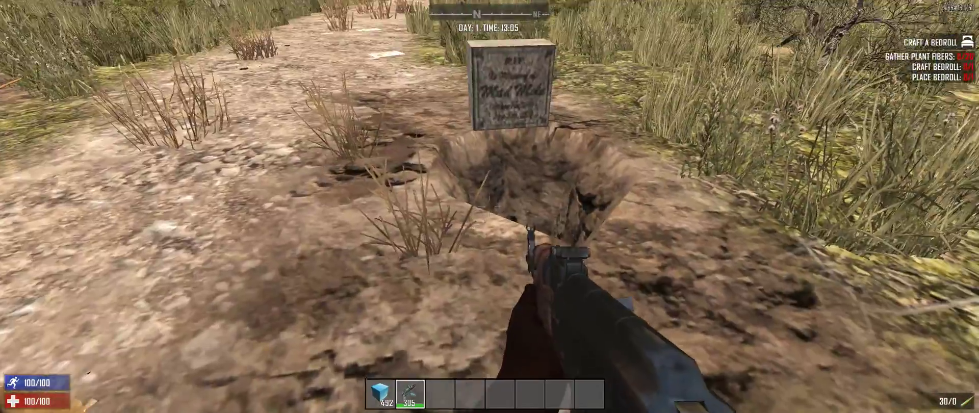
{"action": "key", "text": "w"}
{"action": "key", "text": "s"}
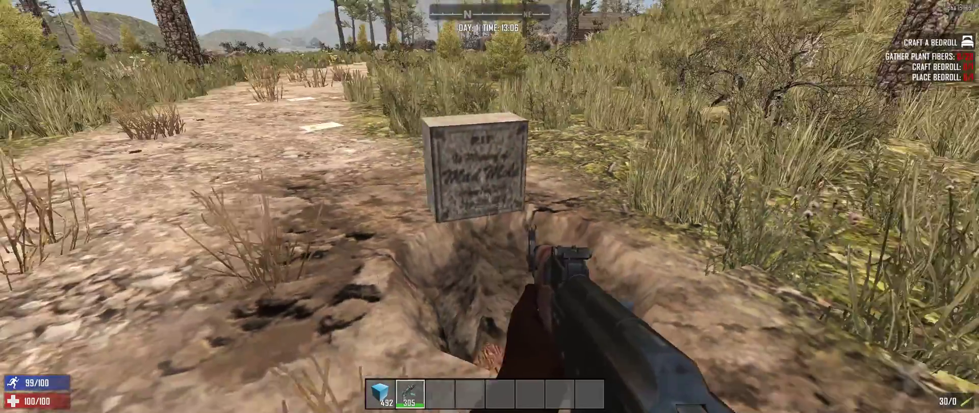
{"action": "key", "text": "w"}
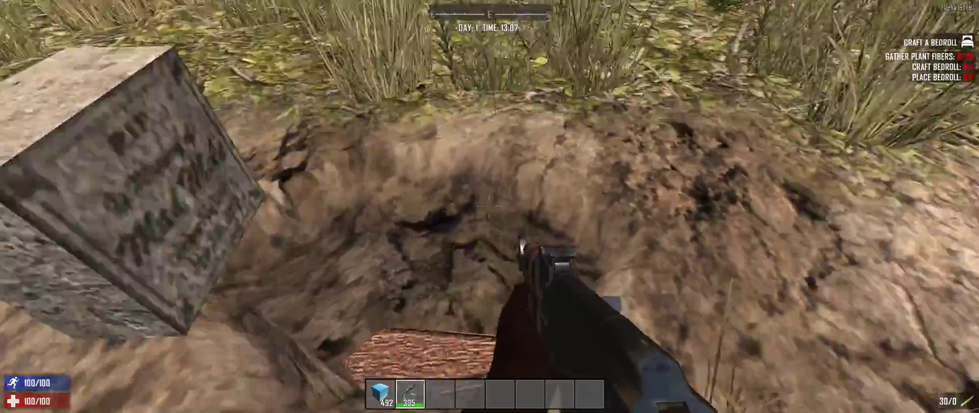
Reload the game, walk back to the new grave and check the console for sleeper volume messages
{"action": "key", "text": "w"}
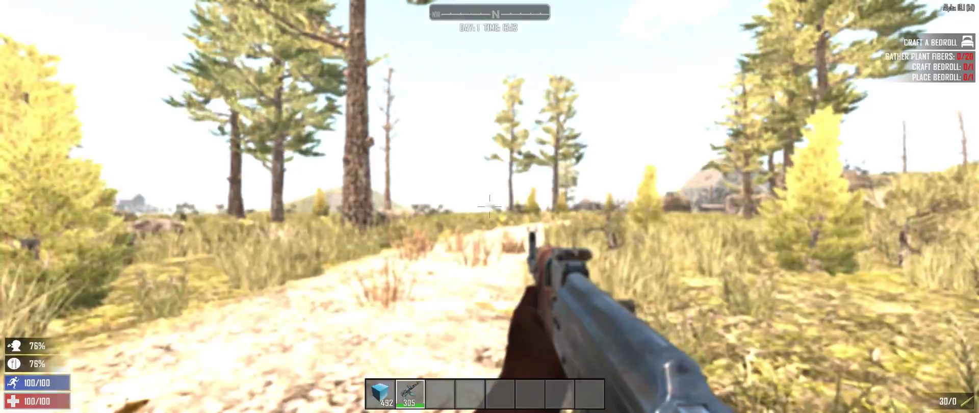
{"action": "key", "text": "s"}
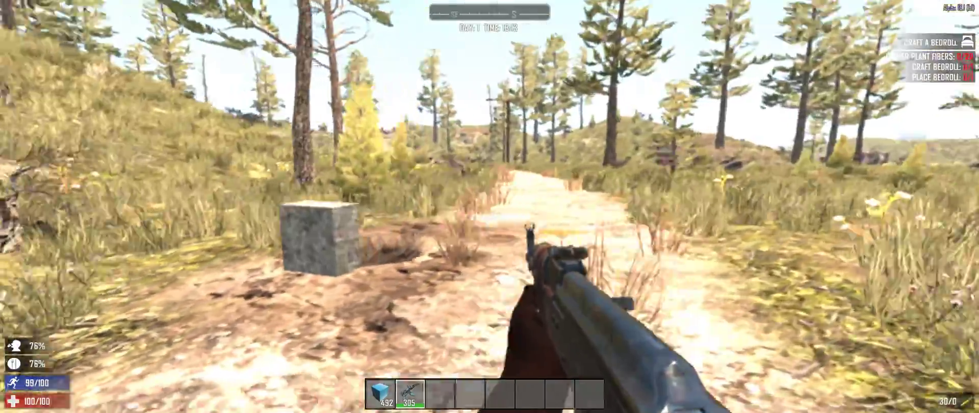
{"action": "key", "text": "w"}
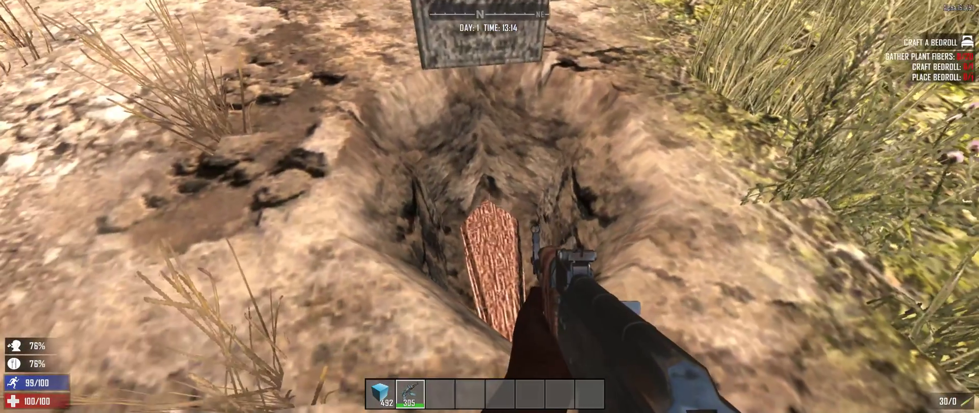
{"action": "key", "text": "F1"}
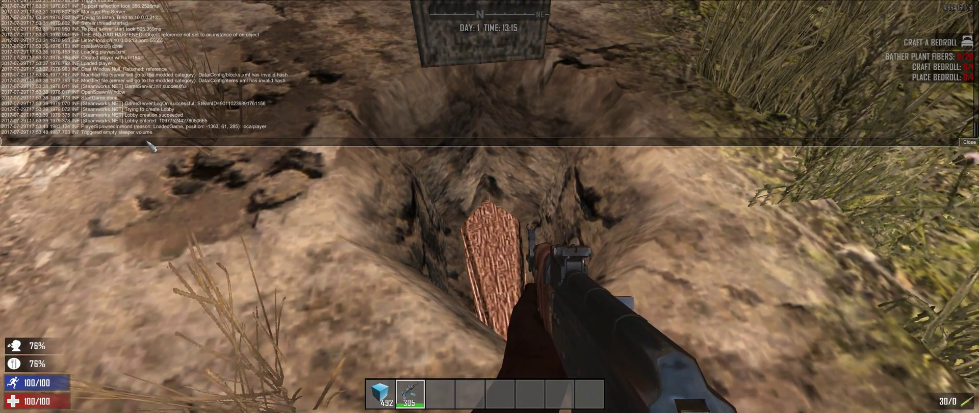
Turn on the debug and creative menus with dm and cm, and check the console at the first grave for its sleeper trigger
{"action": "key", "text": "w"}
{"action": "key", "text": "w"}
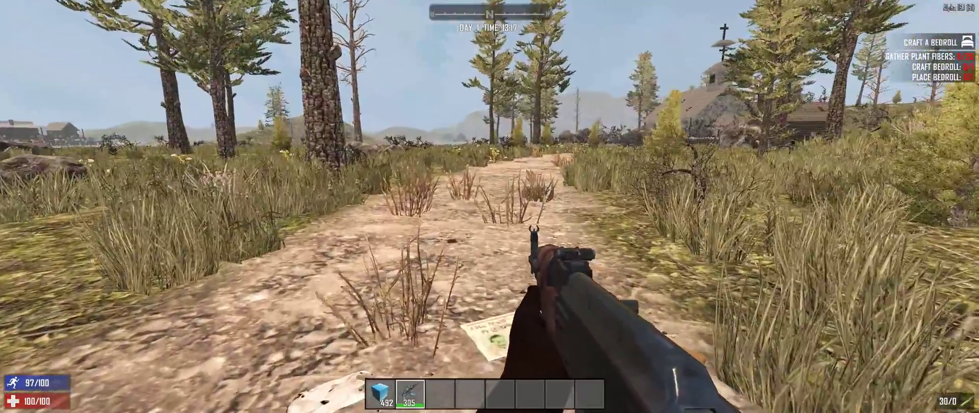
{"action": "key", "text": "w"}
{"action": "key", "text": "w"}
{"action": "key", "text": "w"}
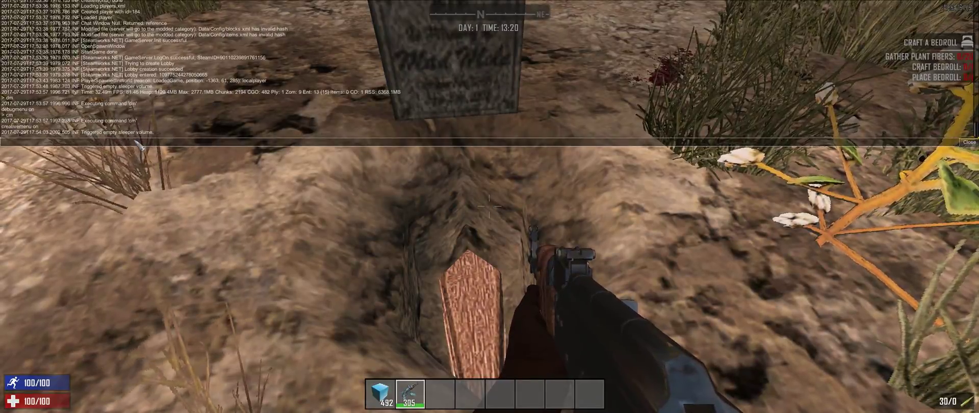
Close the console, step around the first grave to check its pit for a sleeper zombie, and fire one shot
{"action": "key", "text": "Escape"}
{"action": "key", "text": "w"}
{"action": "key", "text": "s"}
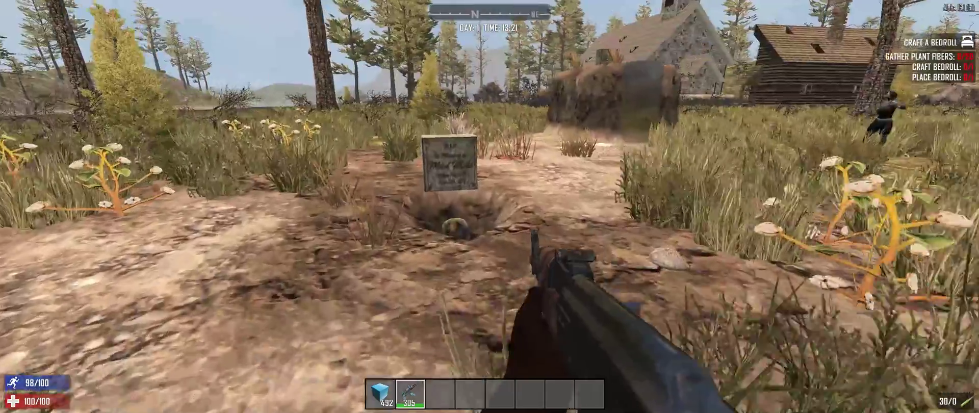
{"action": "key", "text": "w"}
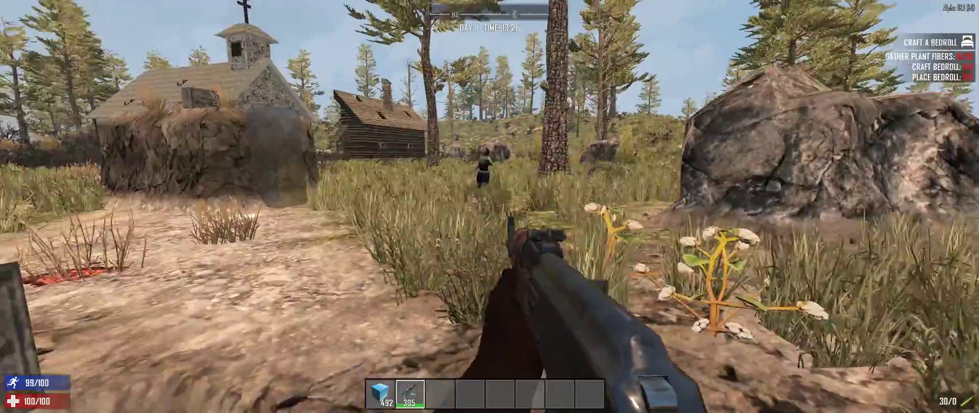
{"action": "key", "text": "s"}
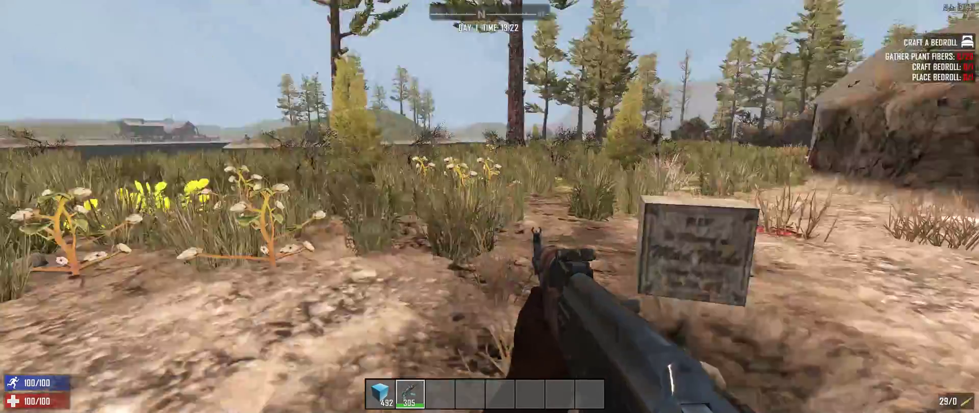
Shoot at the zombie beyond the headstone and run back along the path away from the graves
{"action": "key", "text": "shift+w"}
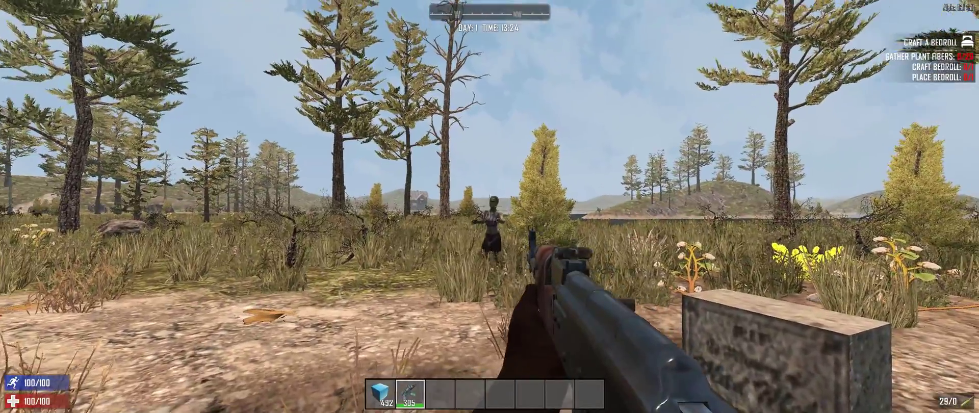
{"action": "left_click", "coordinate": [489, 206]}
{"action": "key", "text": "shift+w"}
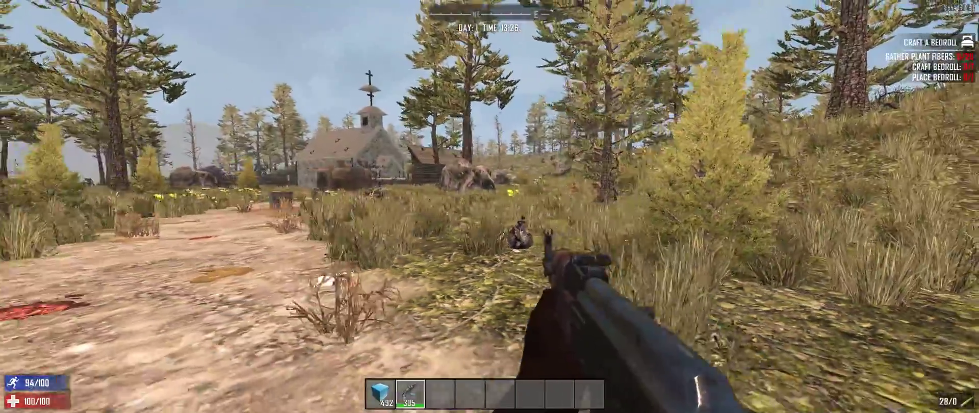
{"action": "key", "text": "a"}
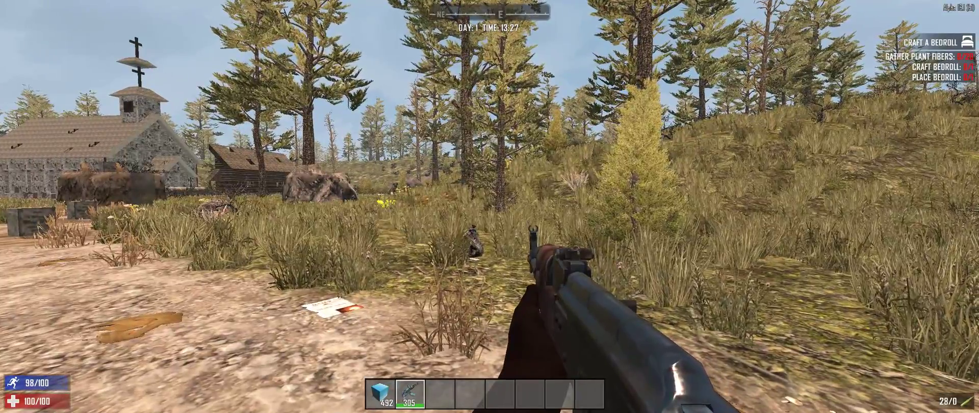